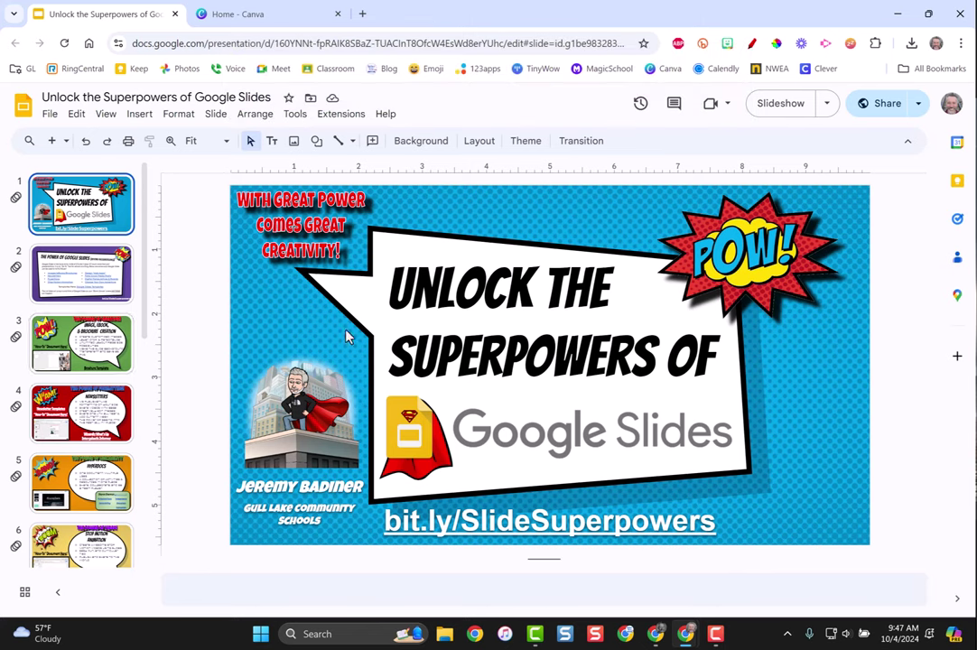
- Browse the Google Slides deck to the third slide and return to the title slide
scroll(72, 298, "down", 4)
scroll(61, 287, "up", 4)
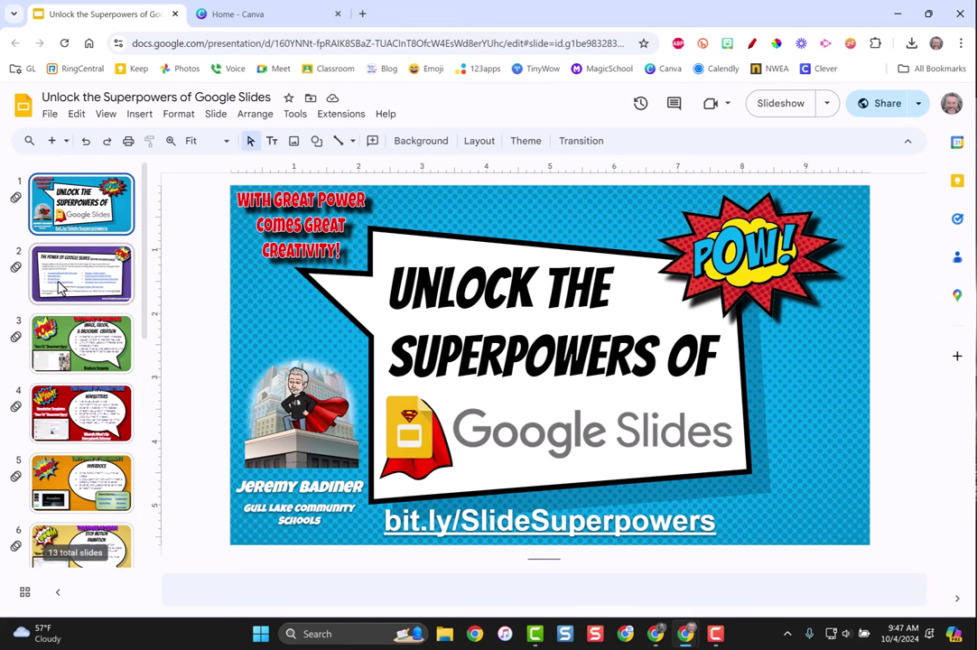
key("Down")
key("Down")
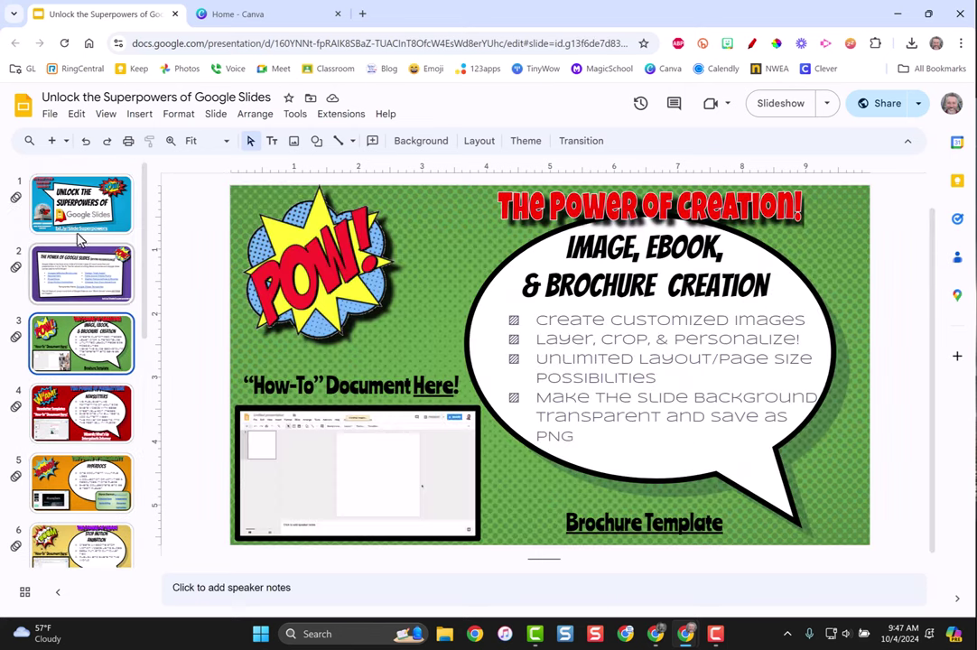
left_click(72, 191)
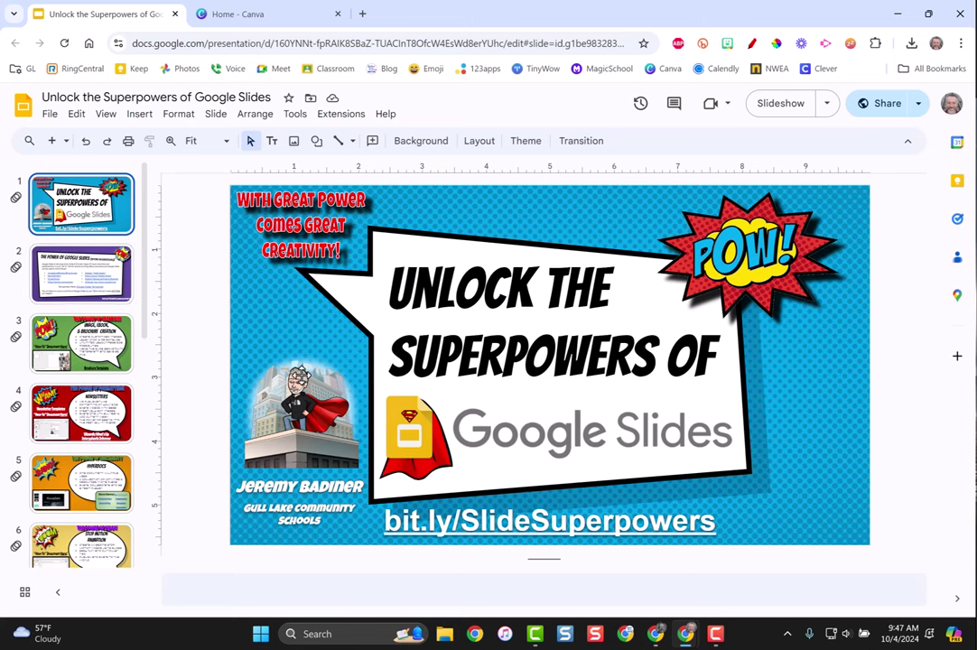
- In Canva Projects, choose Add new > Import from app > Google Drive
left_click(242, 13)
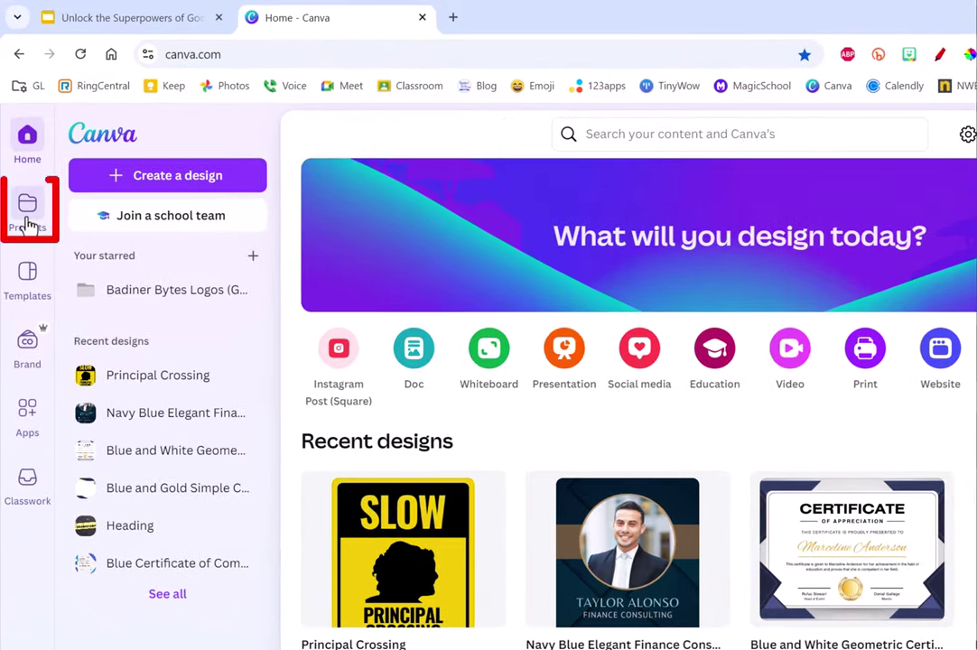
left_click(28, 211)
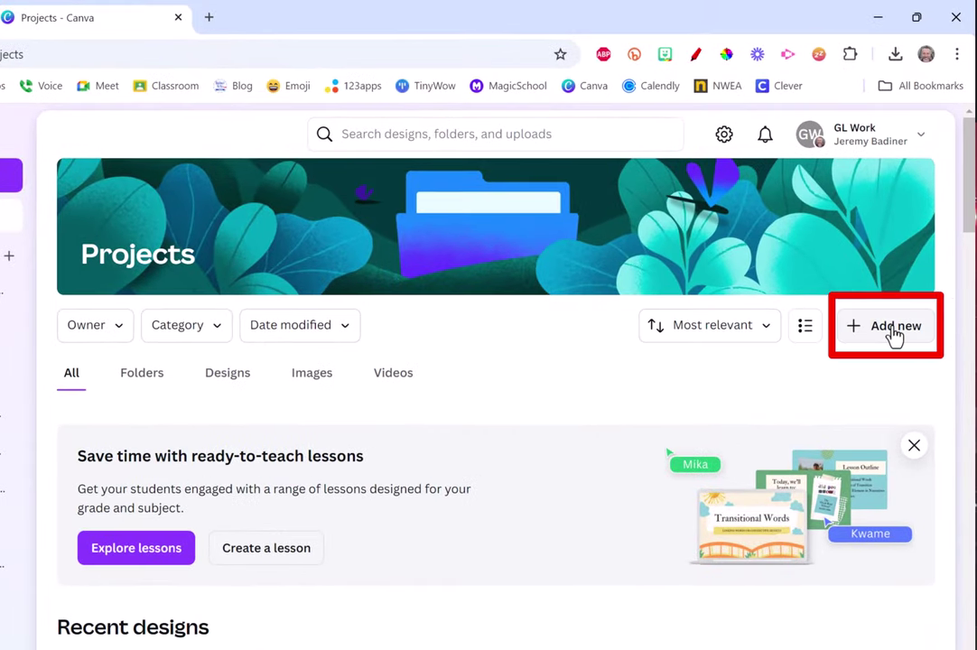
left_click(893, 332)
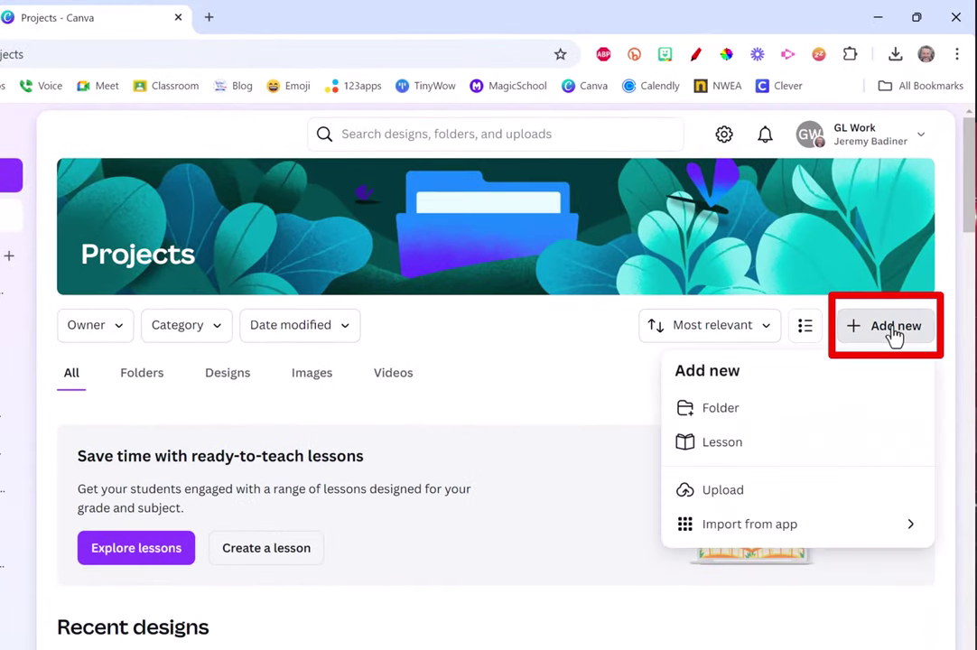
left_click(843, 537)
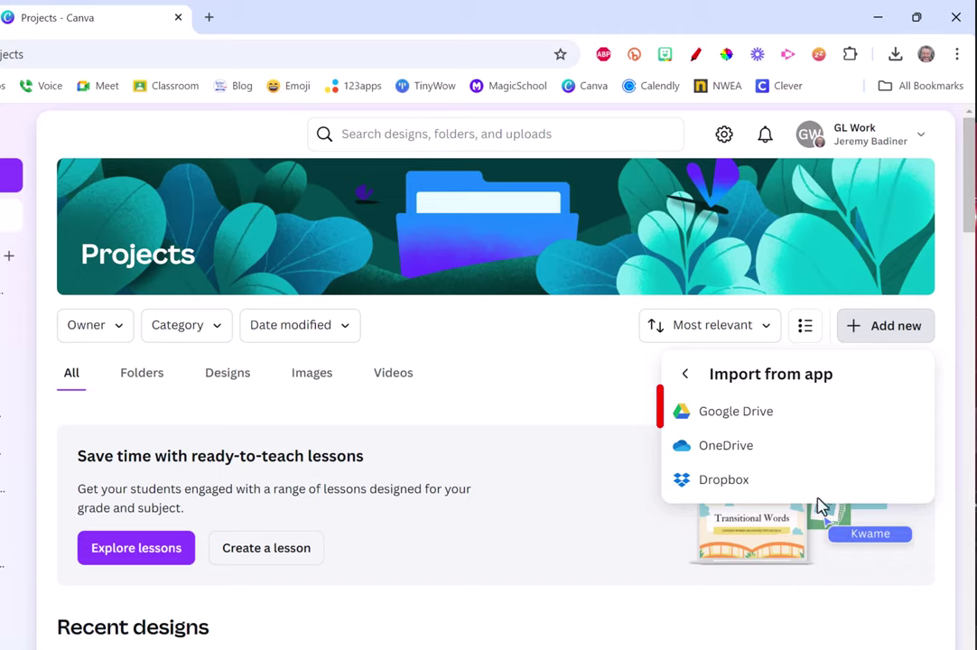
left_click(773, 415)
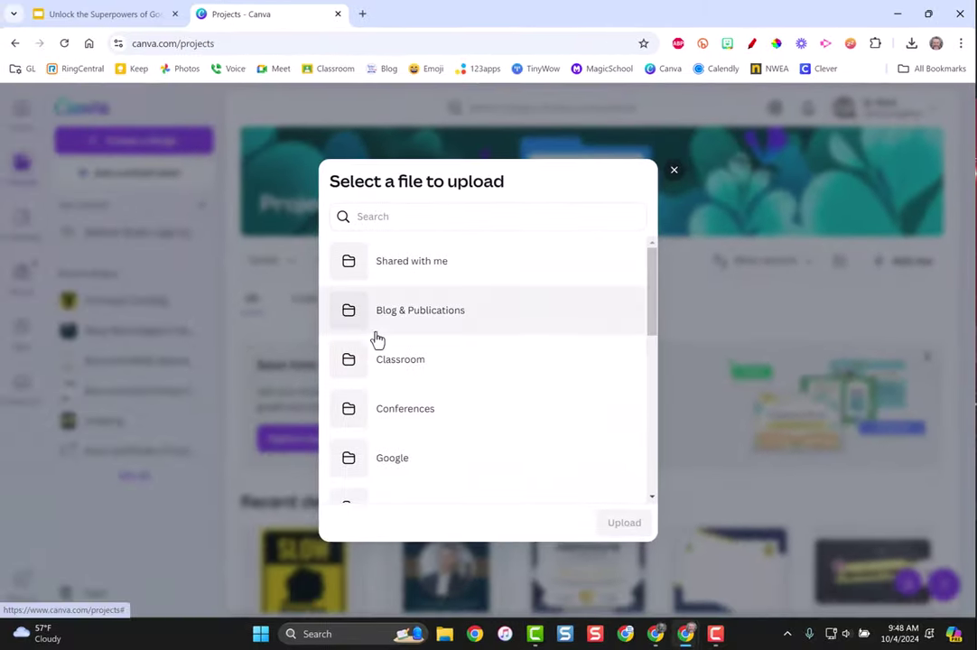
- Search Drive for 'unlock superpowers' and upload the Unlock the Superpowers of Google Slides document
left_click(419, 217)
type("un")
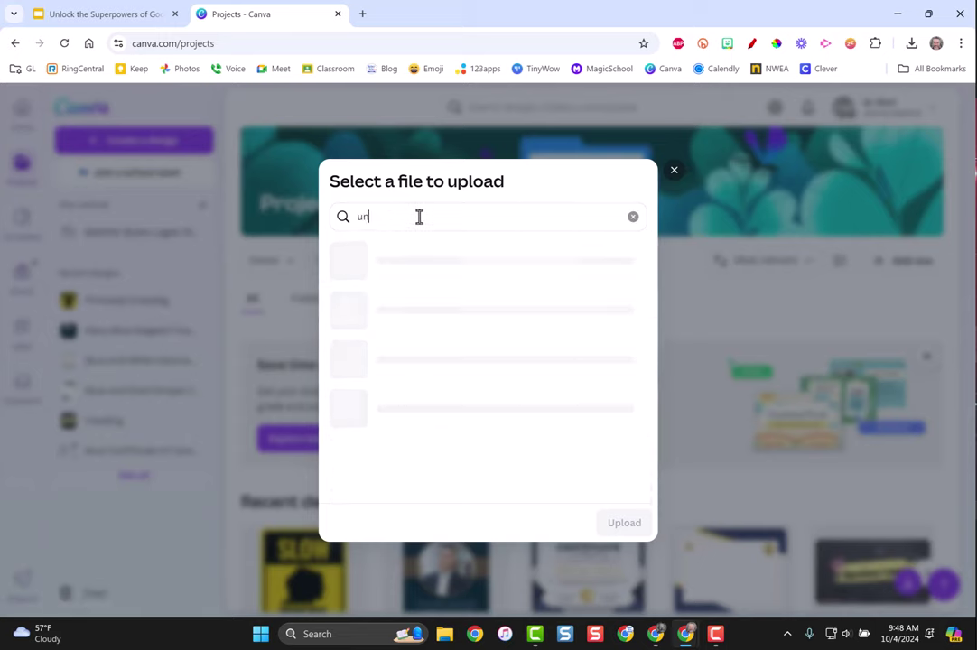
type("lock super")
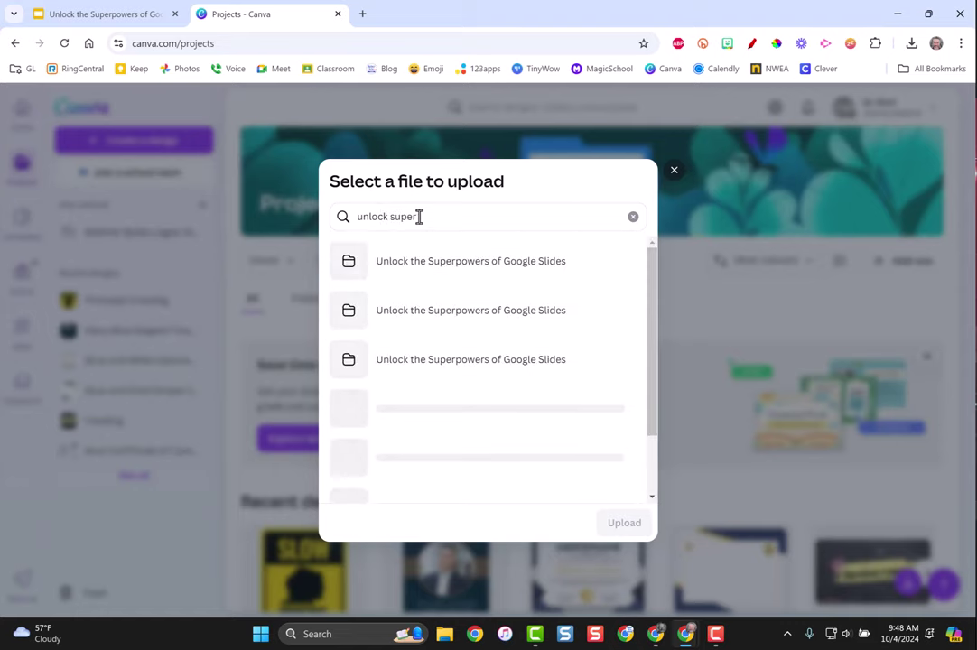
type("powers")
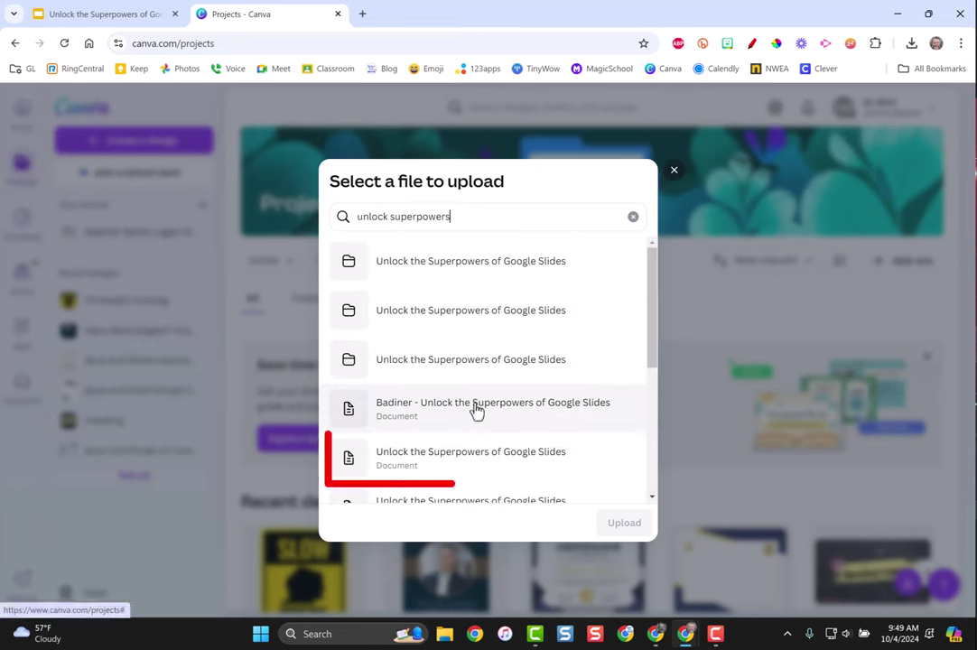
left_click(479, 462)
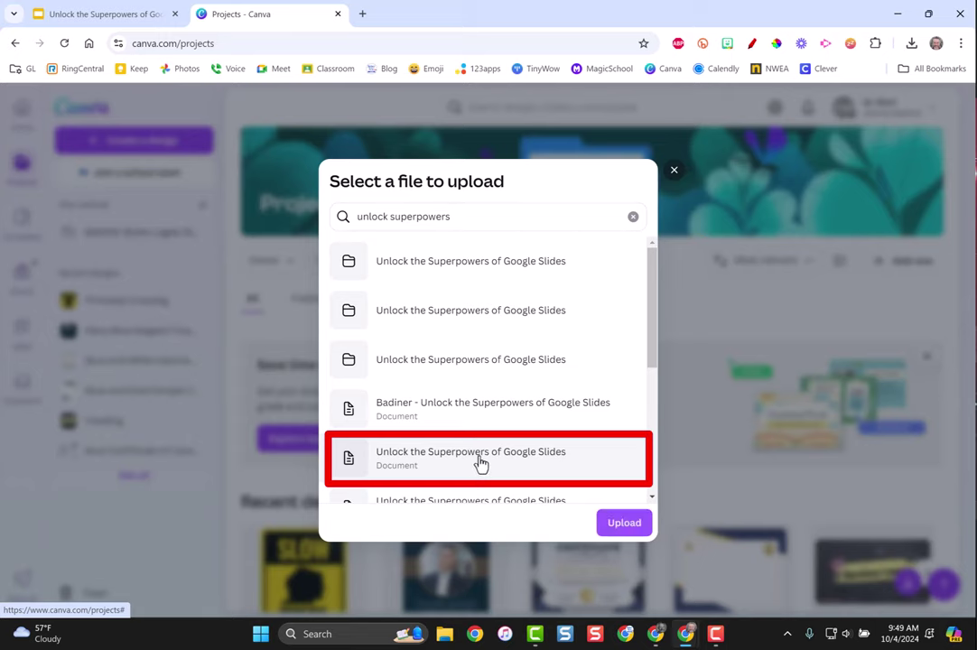
left_click(625, 524)
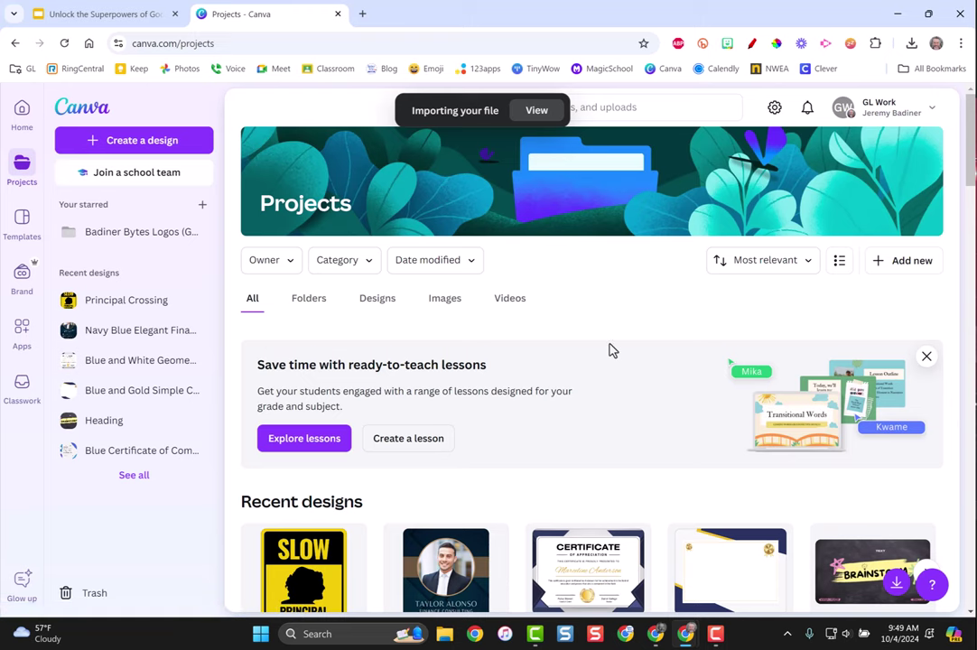
- Scroll down to Designs and open the imported Unlock the Superpowers design card
scroll(609, 349, "down", 7)
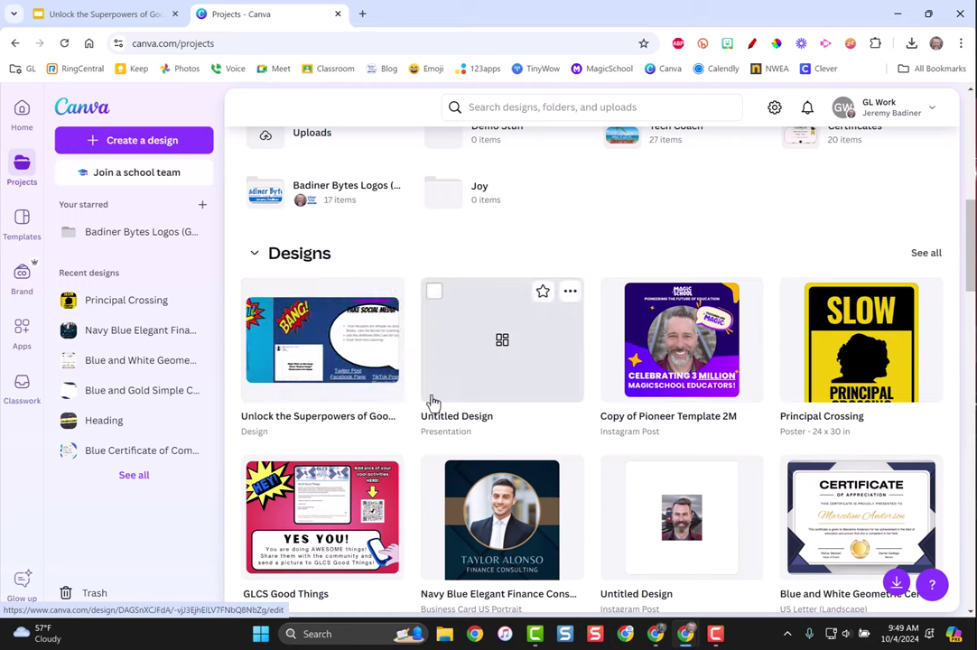
left_click(312, 346)
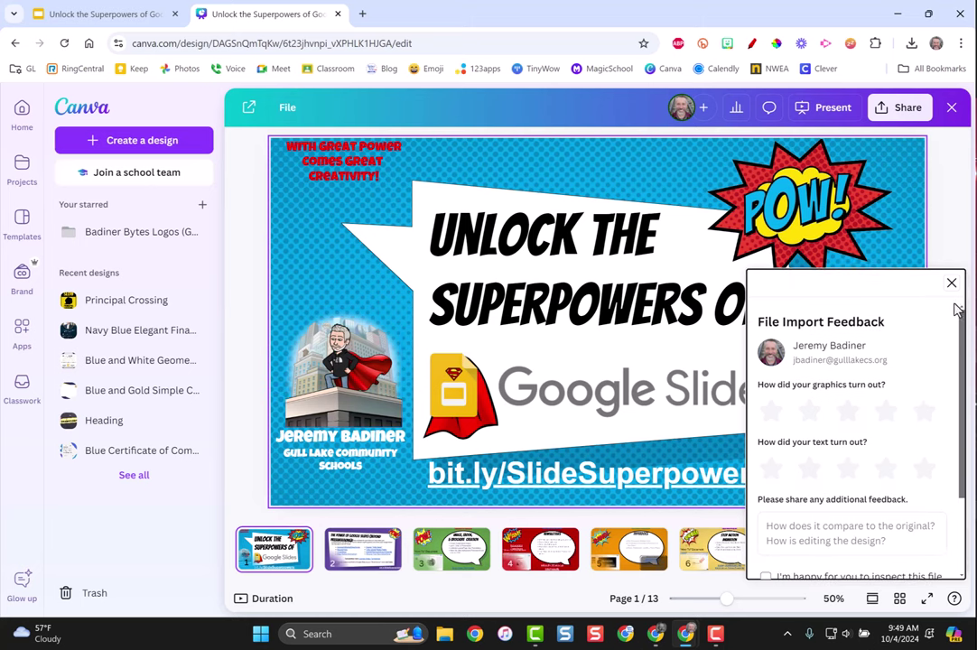
- Dismiss the File Import Feedback form and show the Apps panel's More from Canva section
left_click(951, 283)
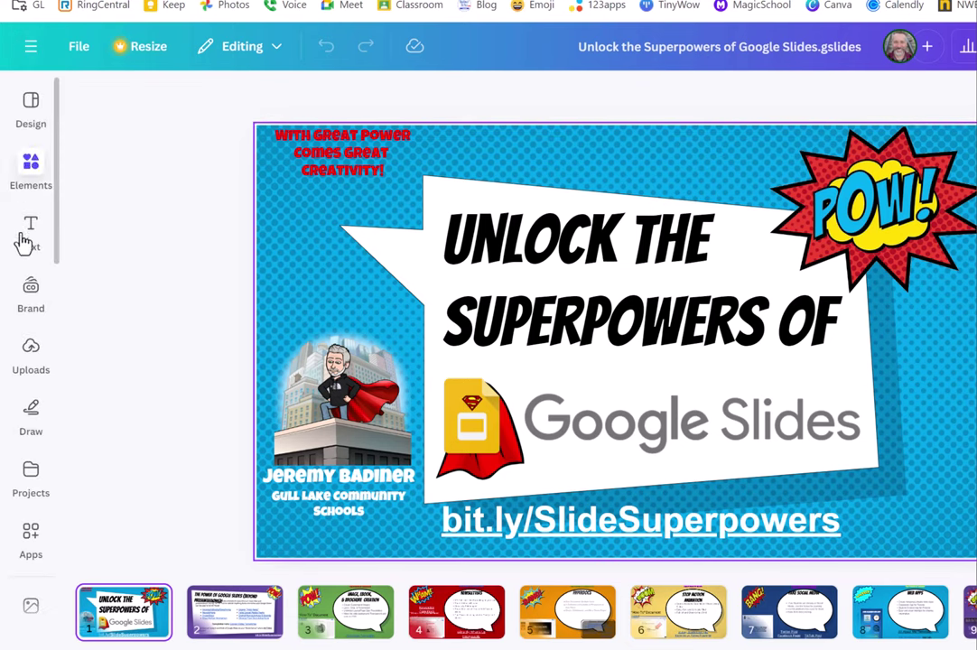
left_click(31, 537)
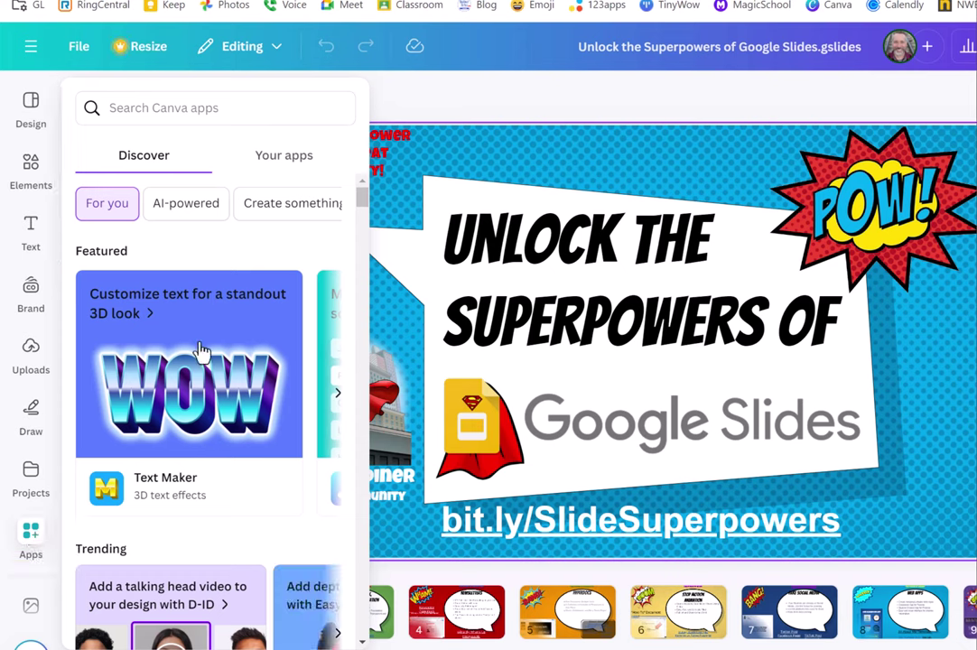
scroll(225, 237, "down", 5)
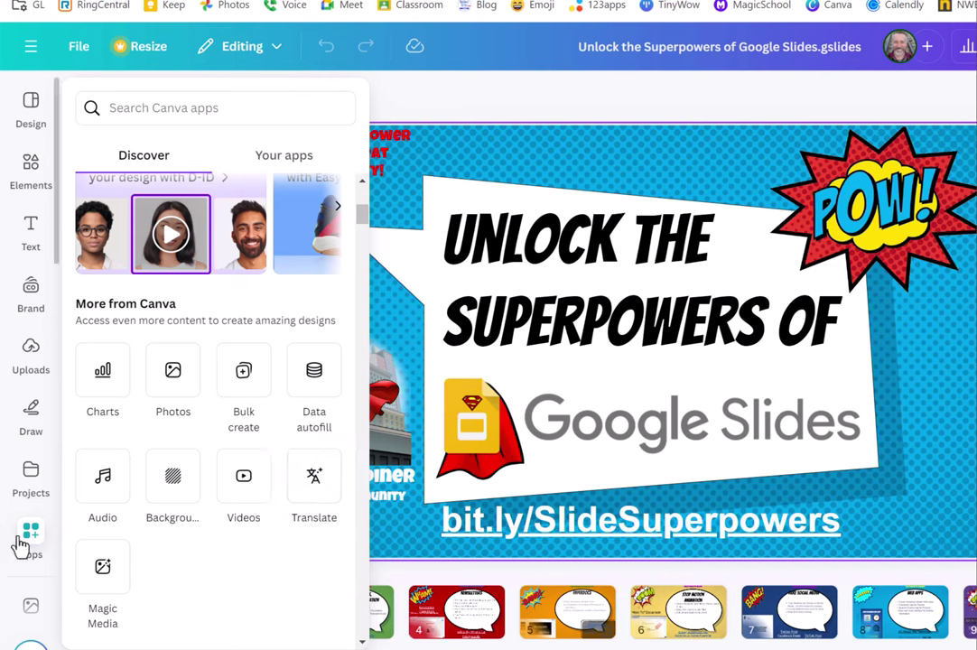
- In the Translate app, set the target language to Spanish, keeping the Original tone
left_click(318, 482)
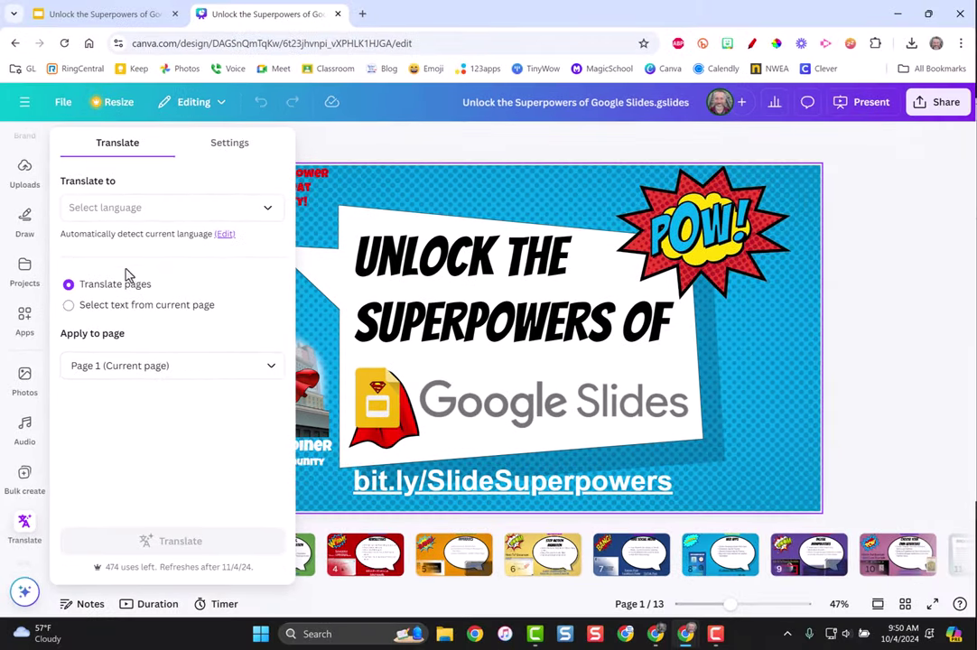
left_click(142, 211)
scroll(148, 338, "down", 15)
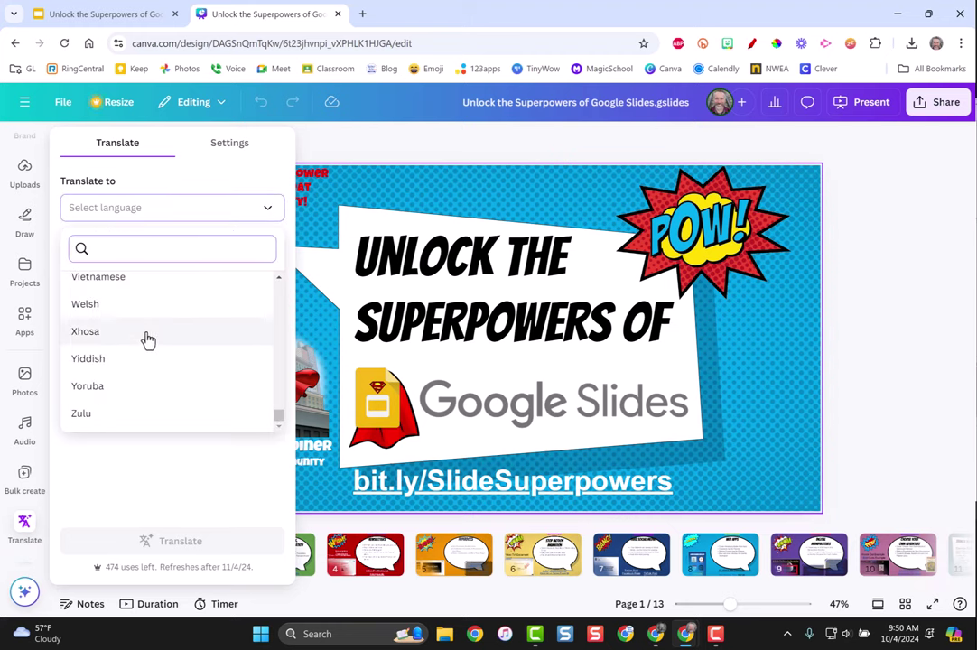
scroll(148, 338, "up", 3)
scroll(143, 301, "up", 3)
scroll(143, 311, "up", 3)
scroll(142, 344, "down", 1)
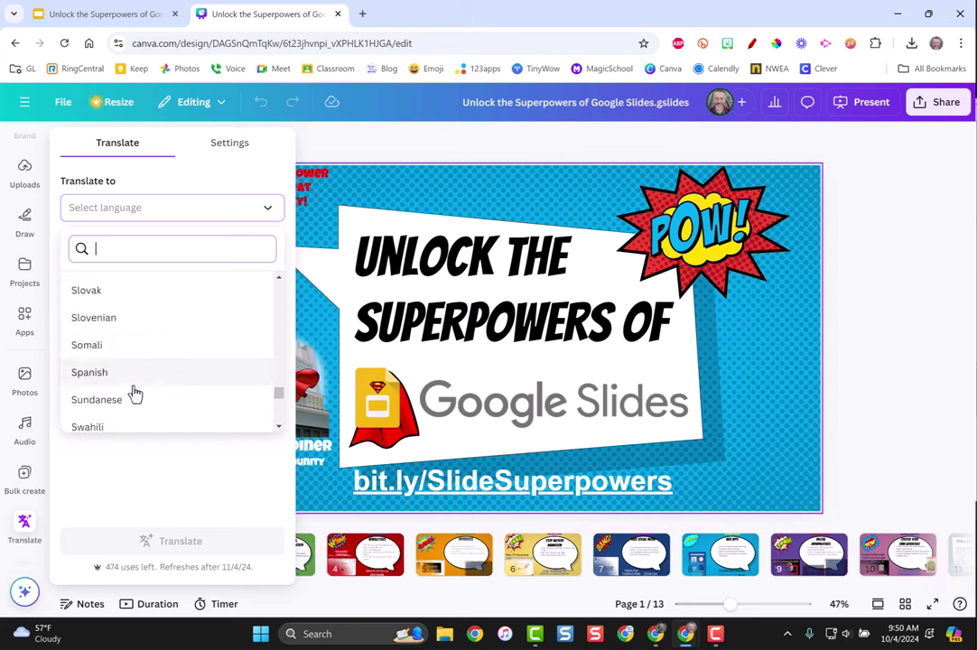
left_click(148, 380)
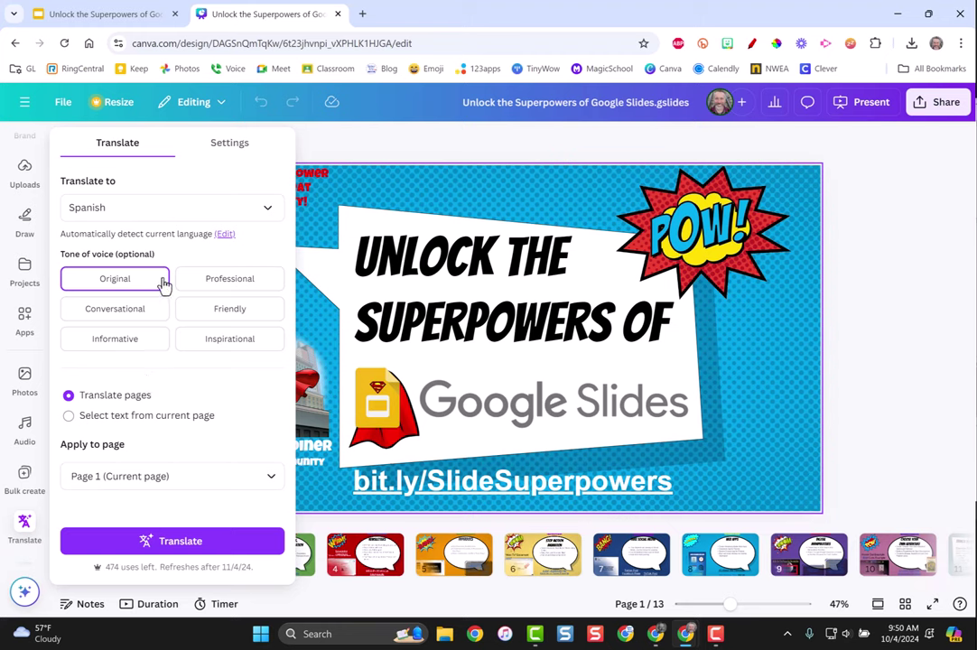
left_click(233, 286)
left_click(226, 313)
left_click(139, 283)
- Apply the translation to all pages (1–13) and confirm with Done
left_click(273, 480)
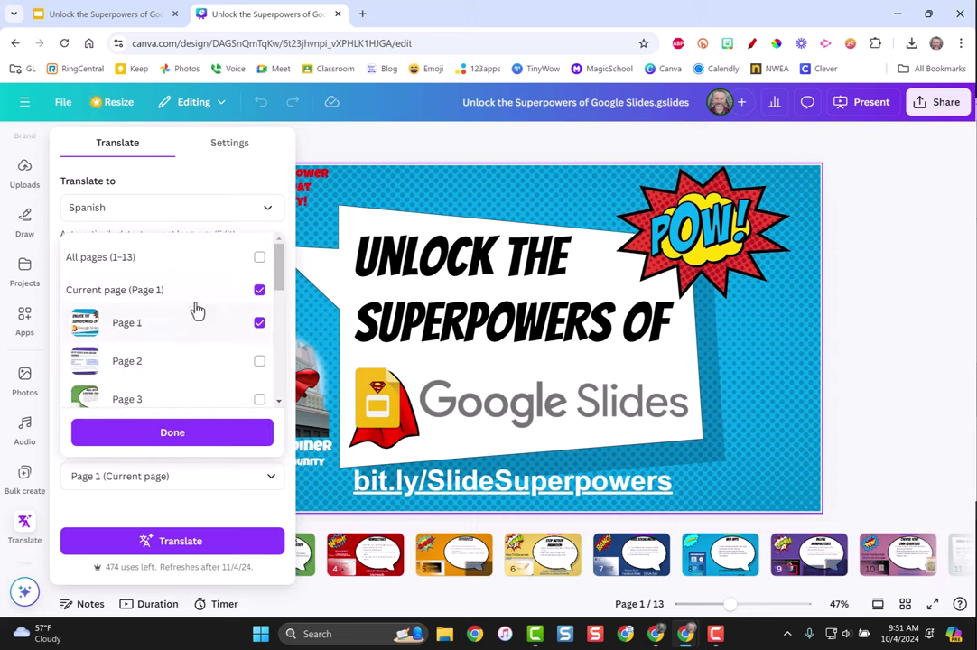
scroll(193, 310, "down", 6)
scroll(203, 374, "up", 6)
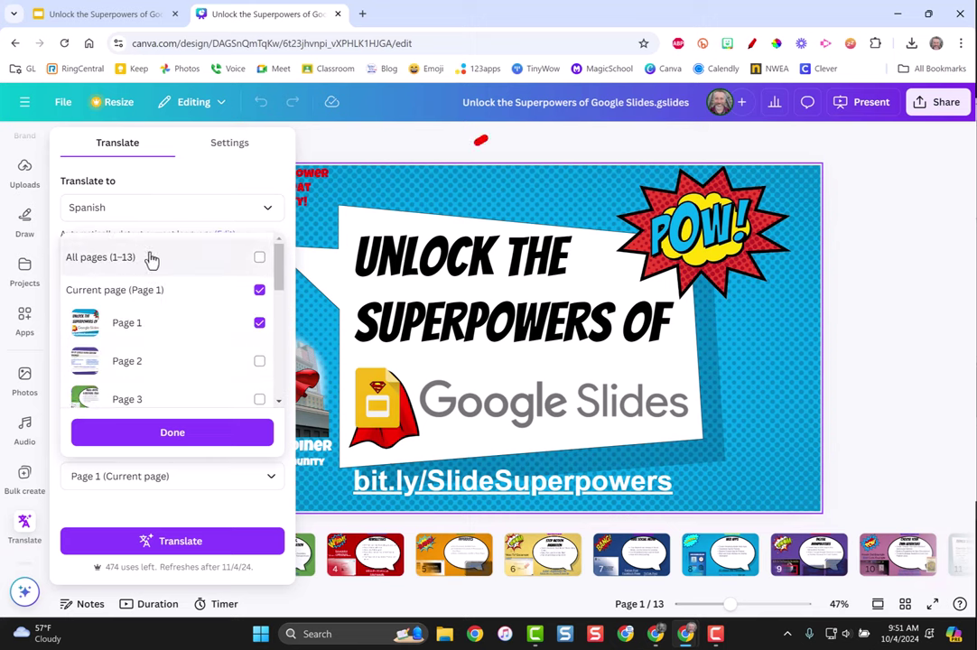
left_click(259, 262)
scroll(215, 375, "down", 2)
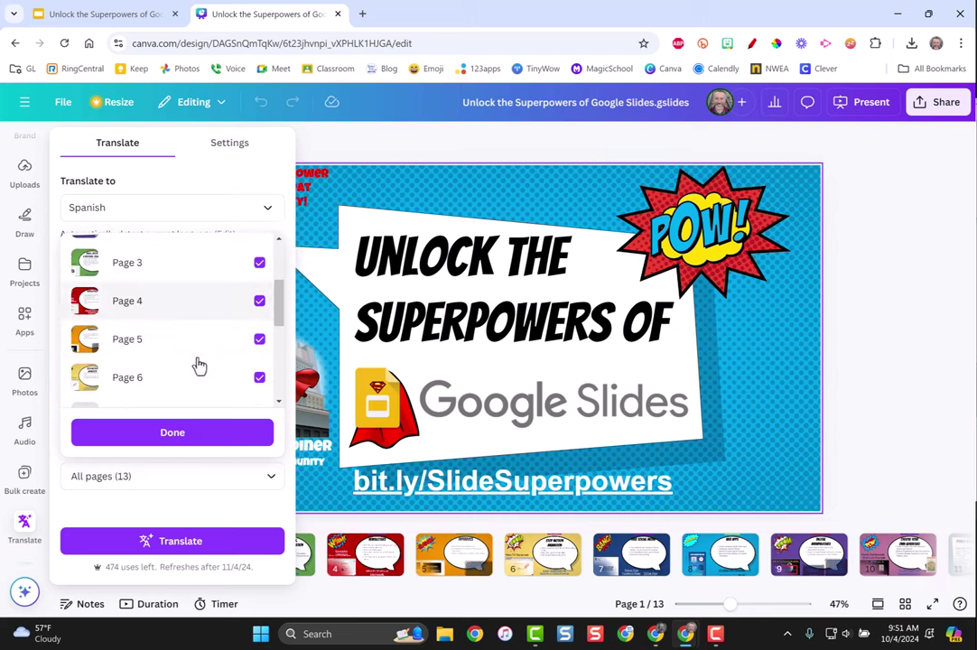
scroll(212, 361, "down", 5)
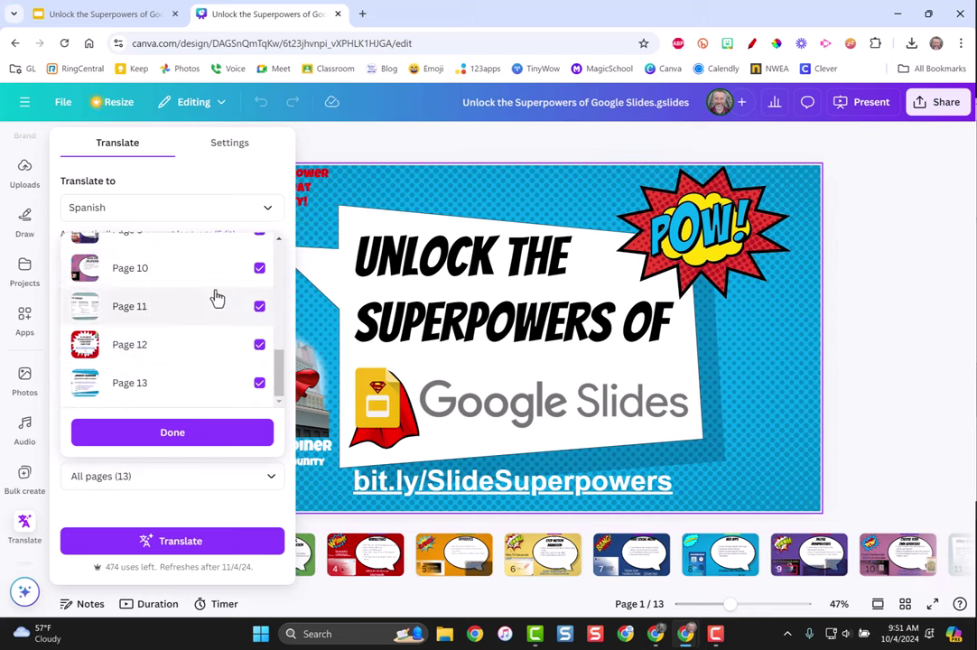
scroll(198, 312, "up", 8)
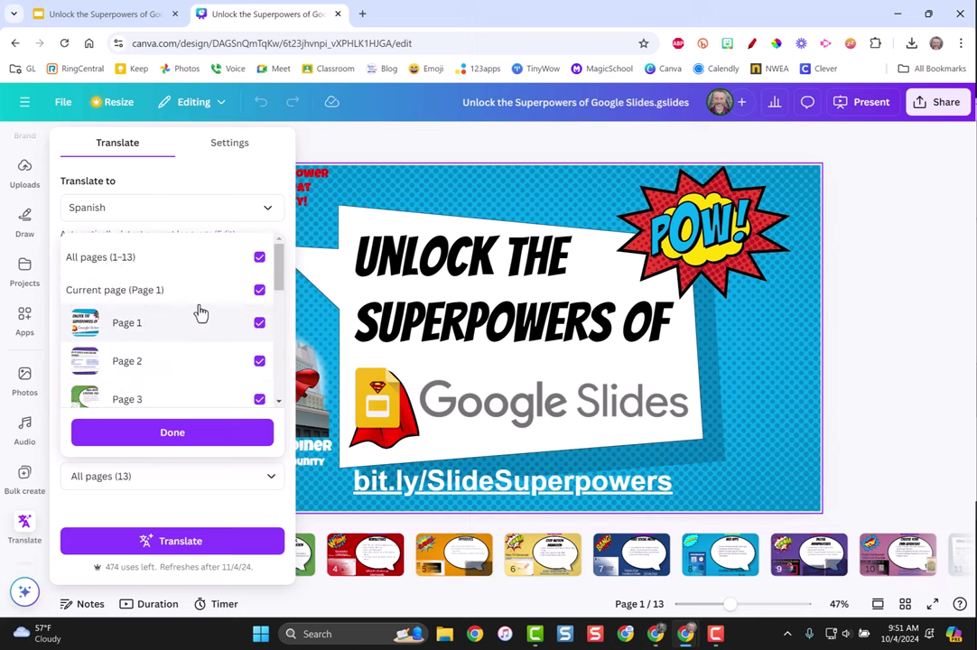
left_click(179, 432)
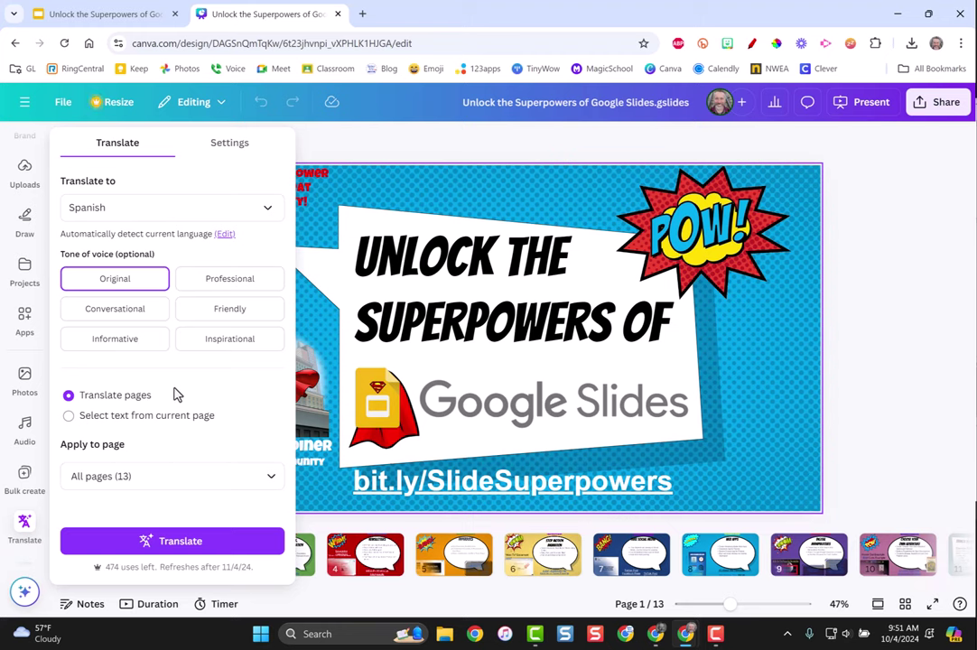
left_click(233, 148)
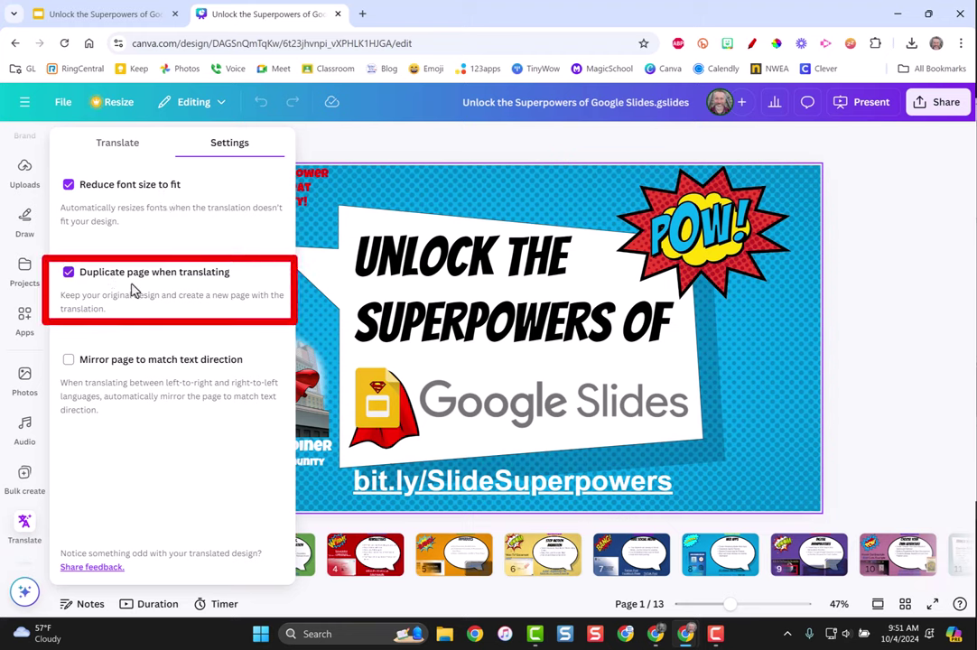
left_click(69, 274)
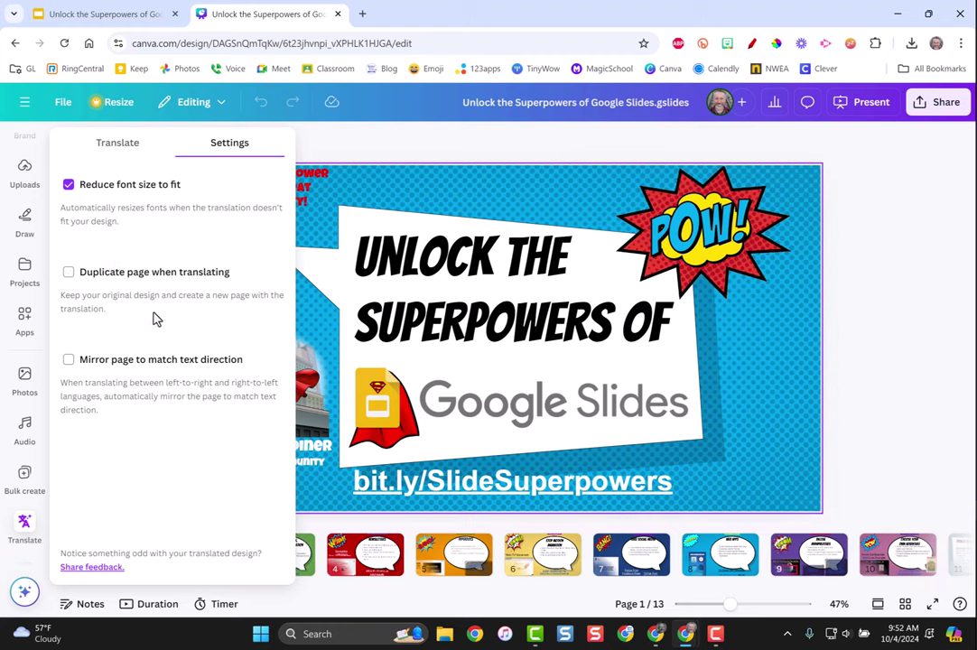
left_click(70, 274)
left_click(125, 142)
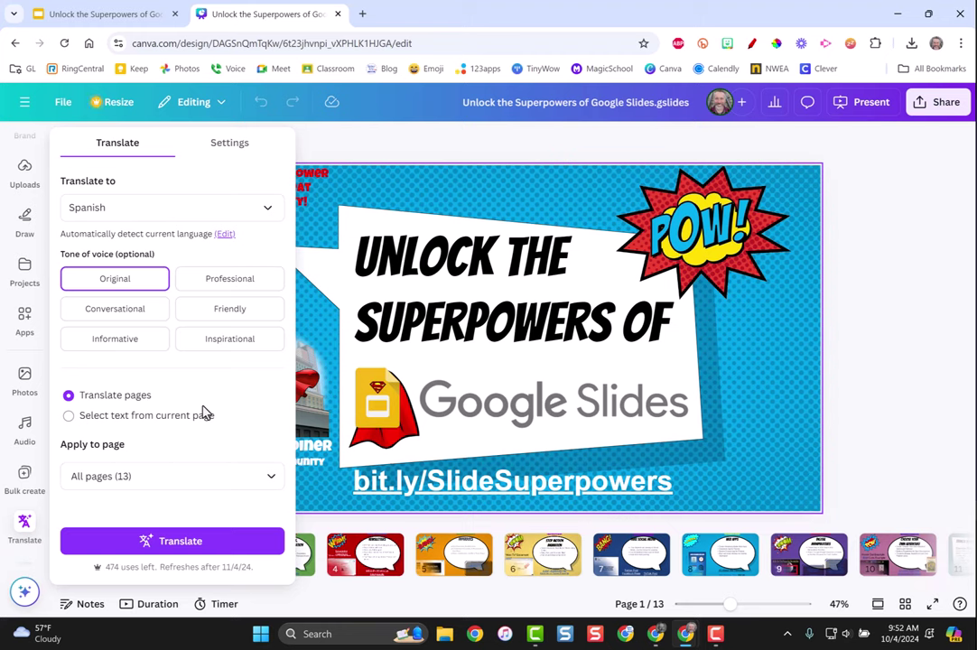
- Run the Spanish translation and compare the English and Spanish copies of slides 1–6
left_click(172, 542)
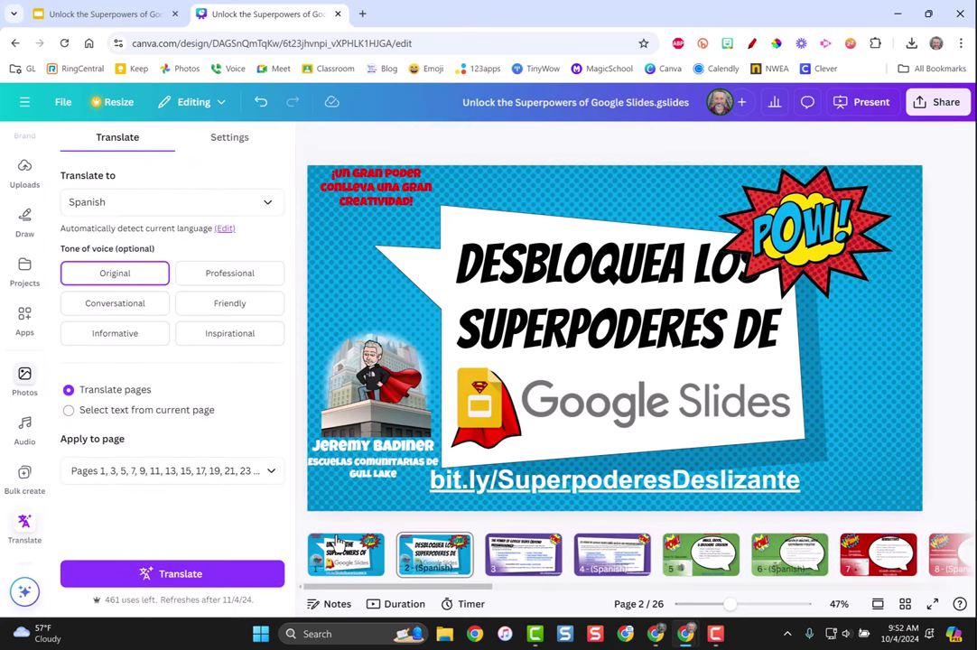
left_click(334, 558)
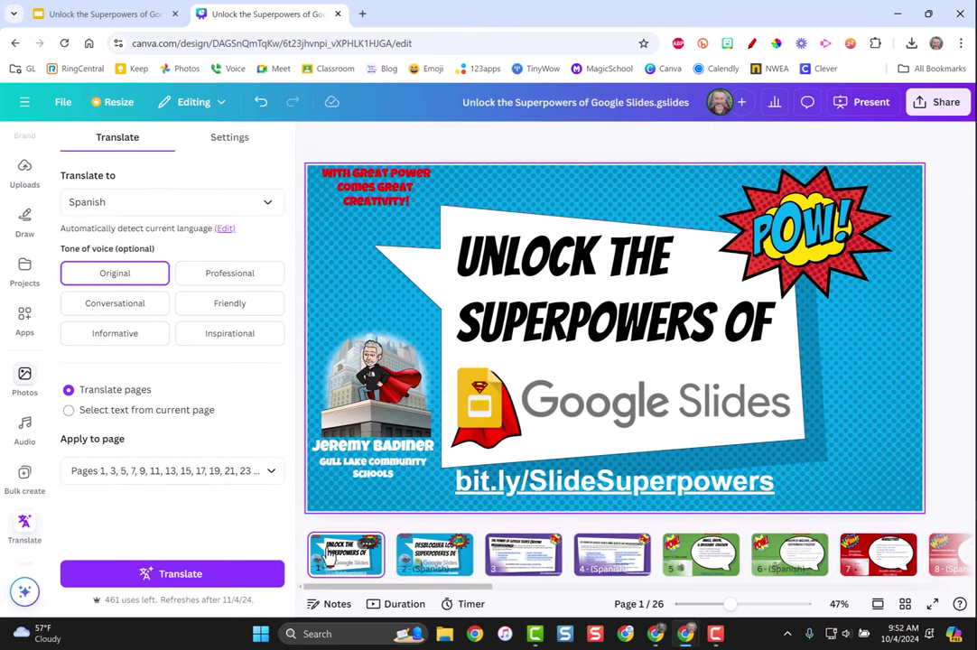
left_click(426, 560)
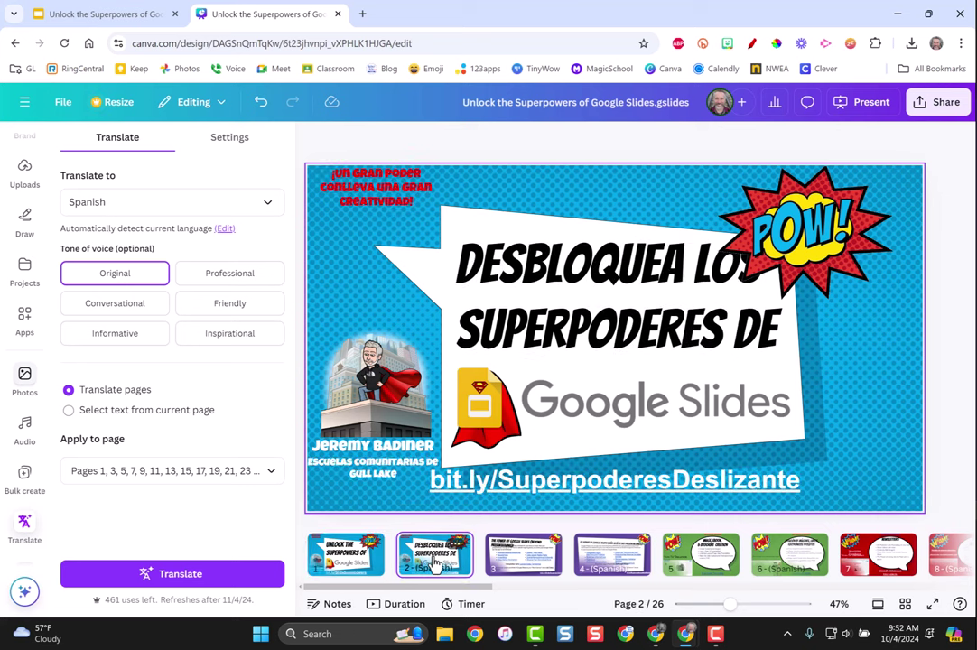
left_click(540, 567)
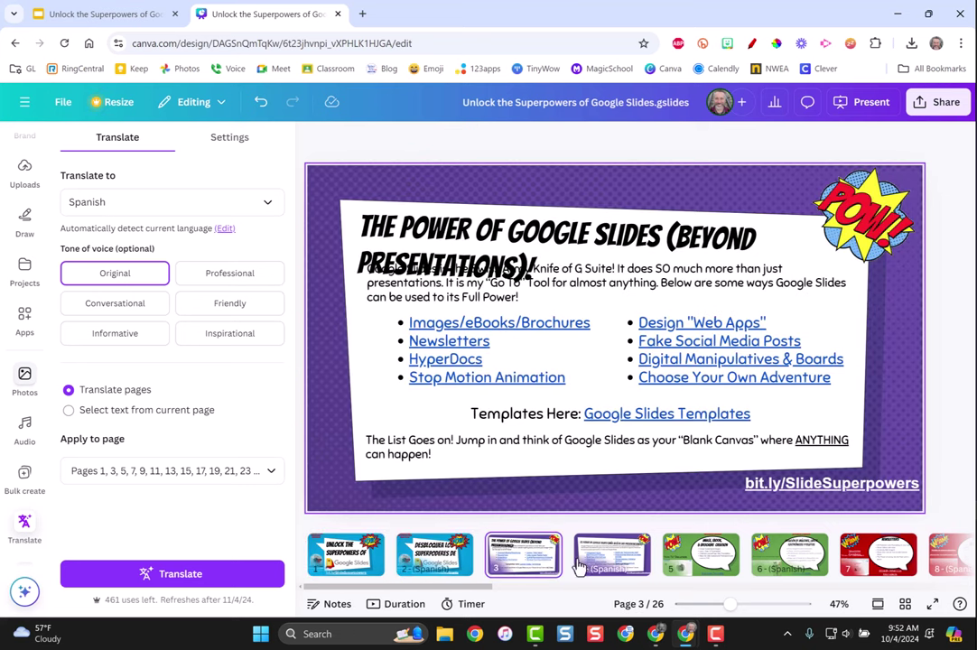
left_click(605, 564)
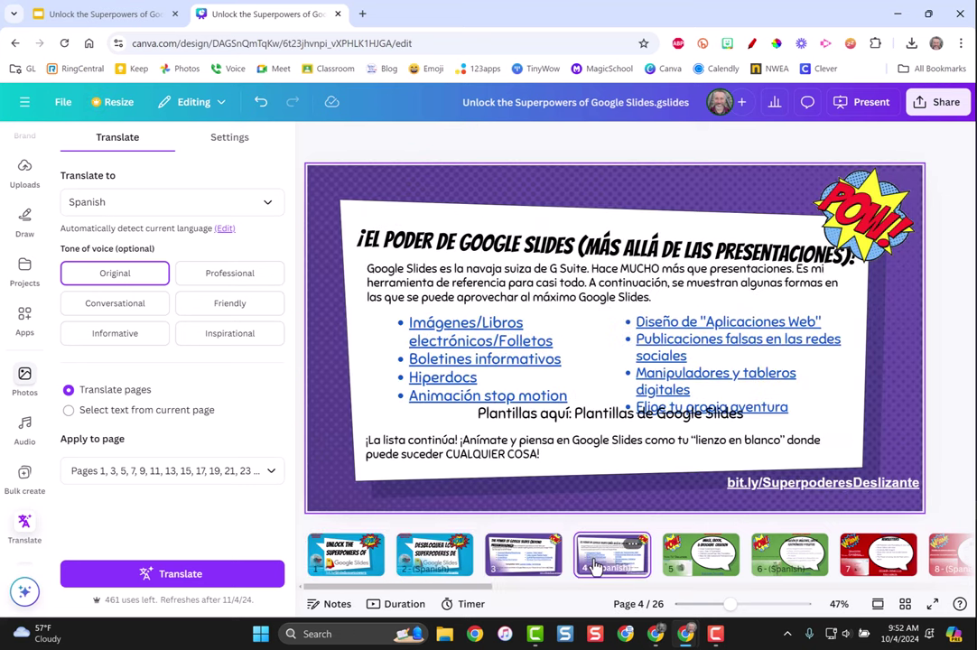
left_click(684, 566)
left_click(784, 563)
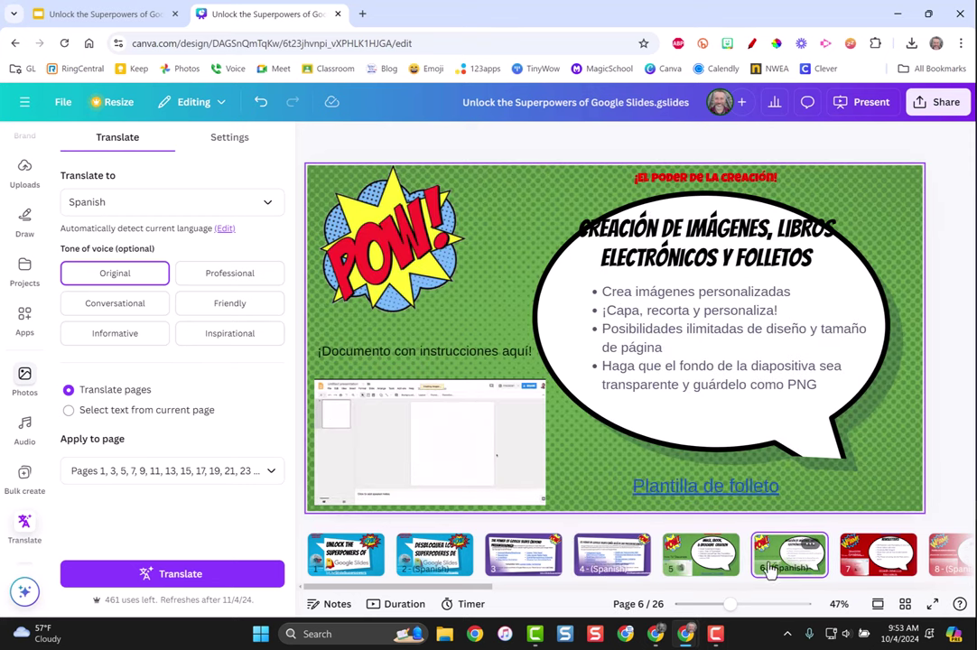
- Disable 'Duplicate page when translating' and shrink the slide 6 Spanish title from 53 to 49.4
left_click(232, 135)
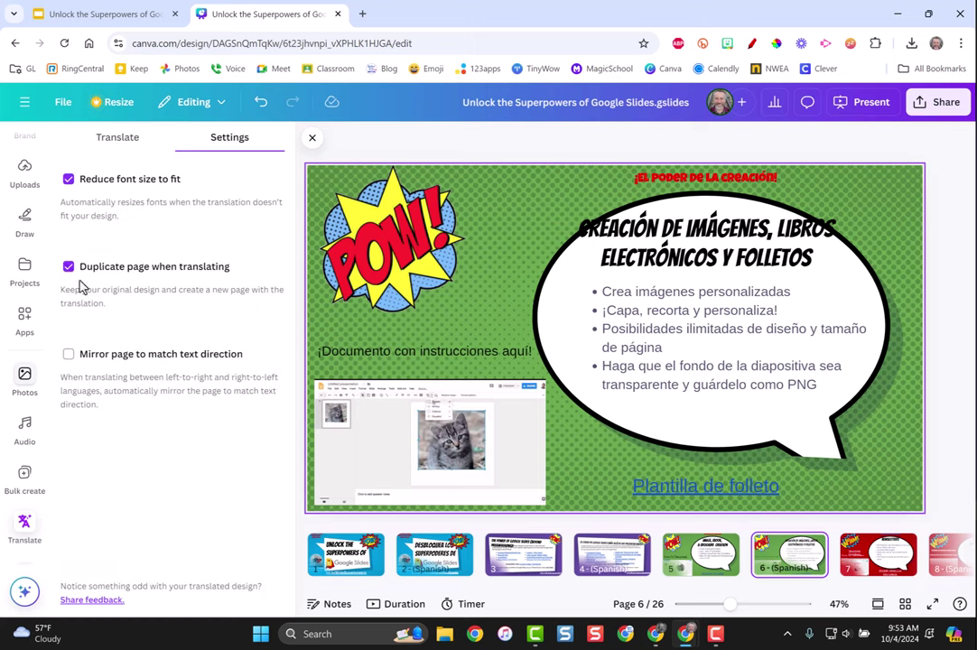
left_click(70, 270)
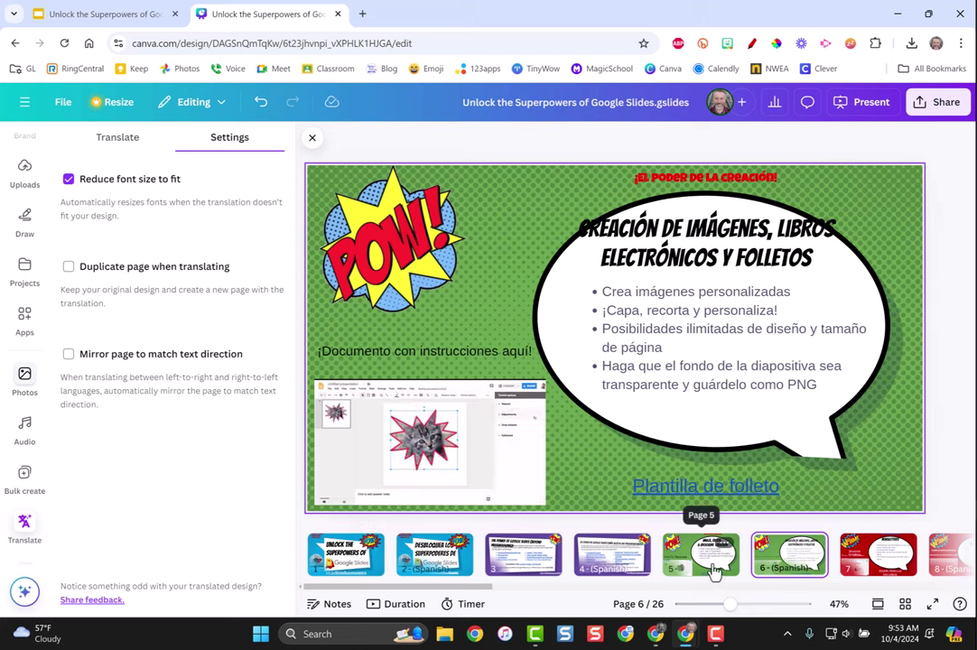
left_click(579, 226)
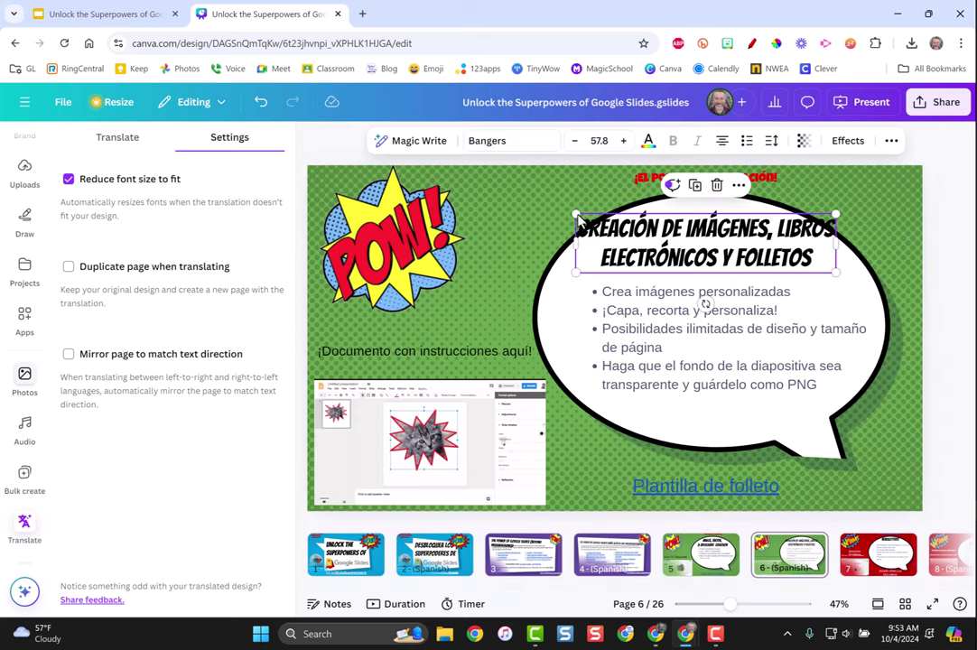
left_click_drag(575, 214, 598, 221)
left_click_drag(832, 224, 820, 223)
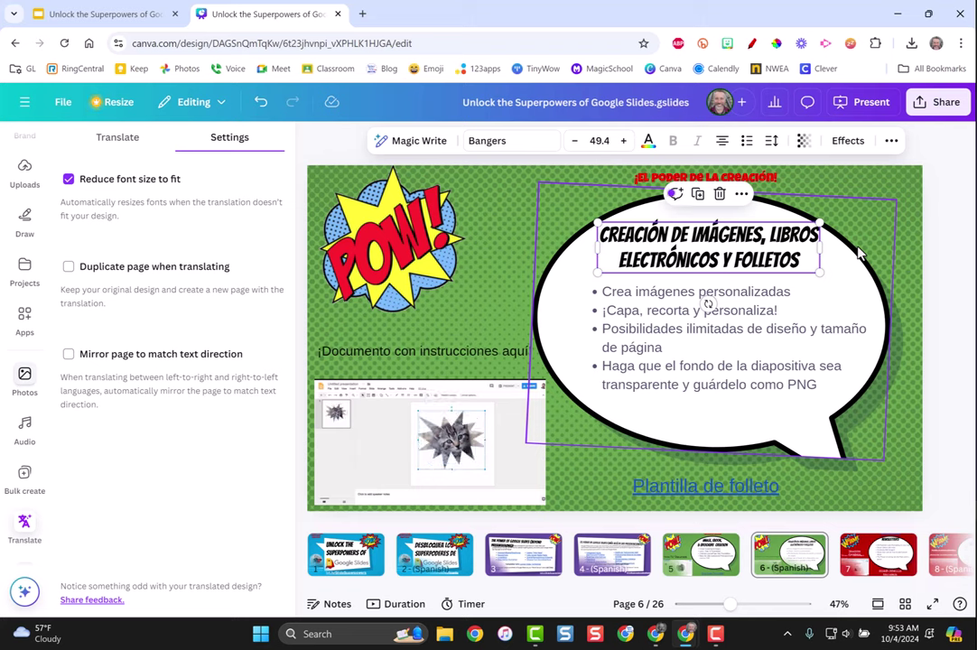
- Set up a PPTX download of all 26 pages from the Share menu
left_click(931, 104)
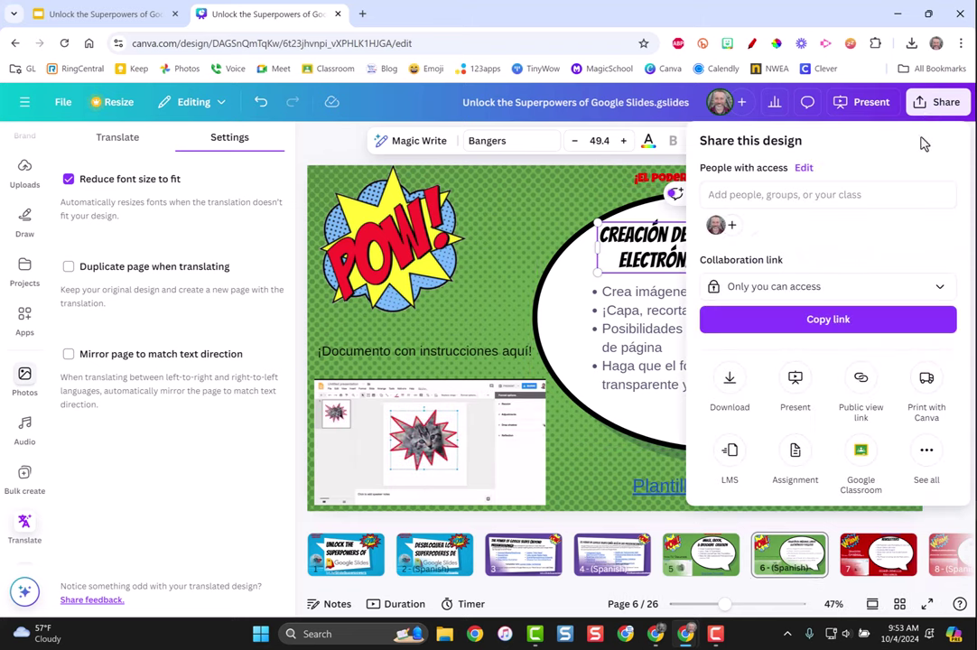
left_click(813, 289)
left_click(868, 241)
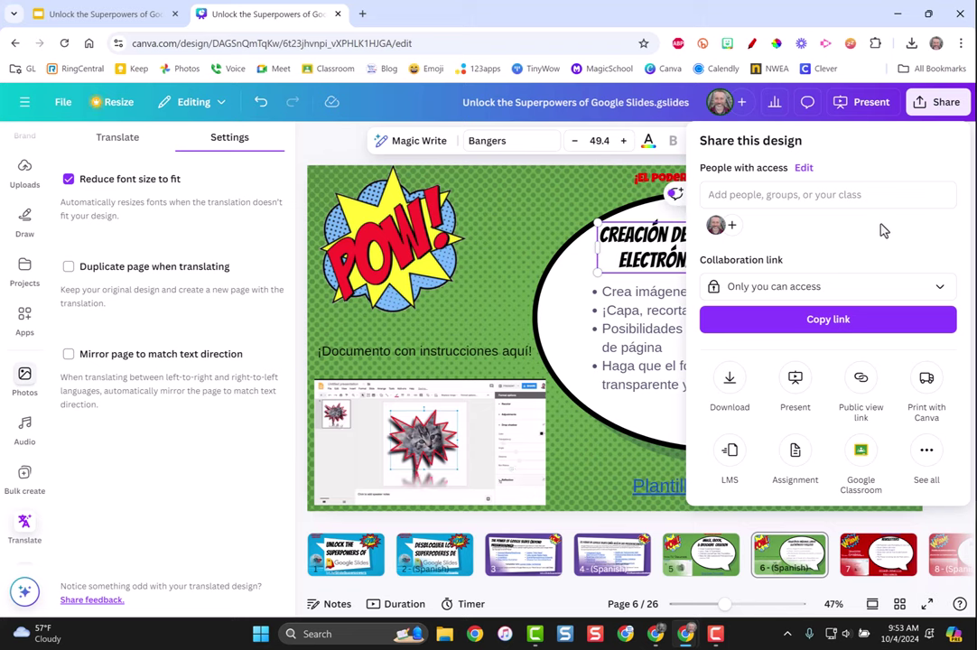
left_click(957, 110)
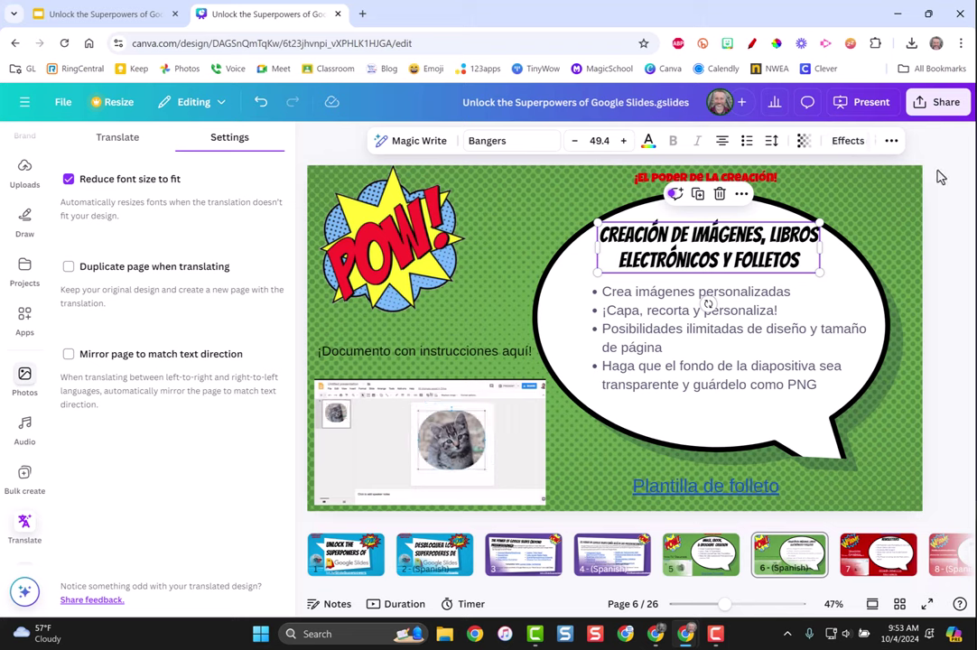
left_click(944, 104)
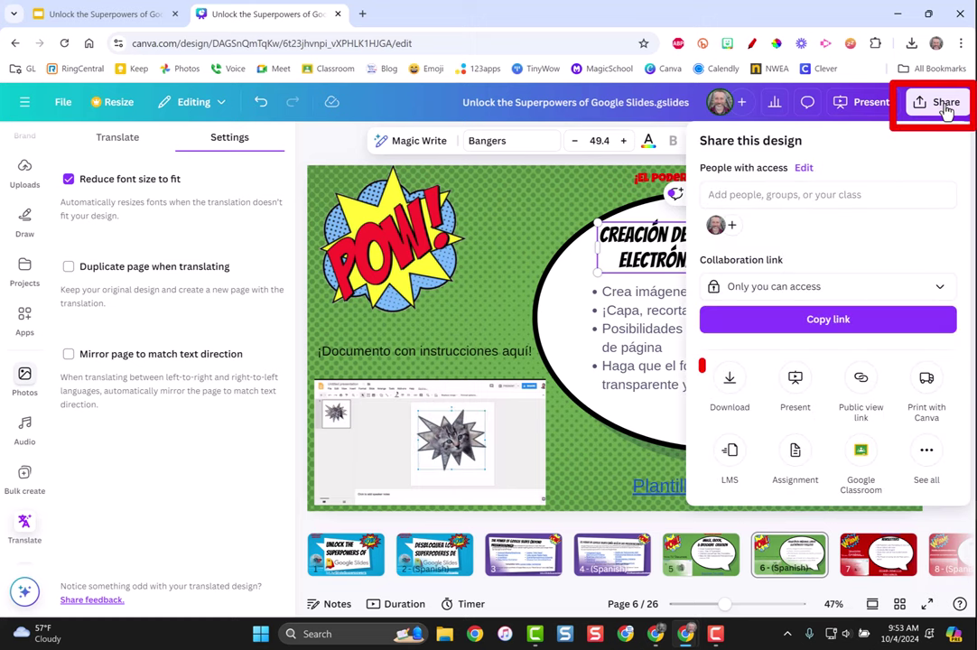
left_click(730, 383)
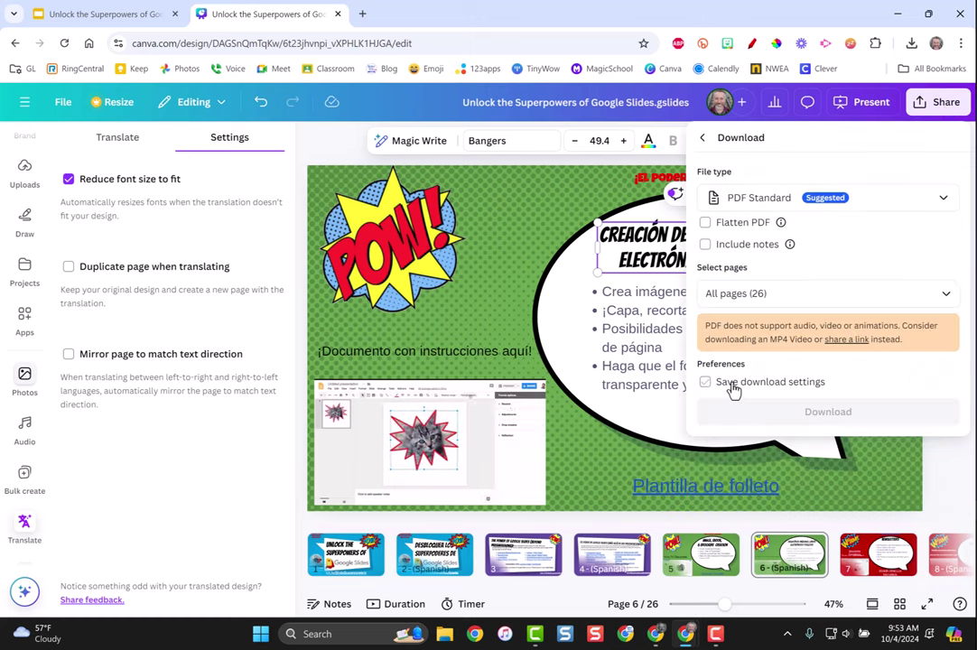
left_click(748, 202)
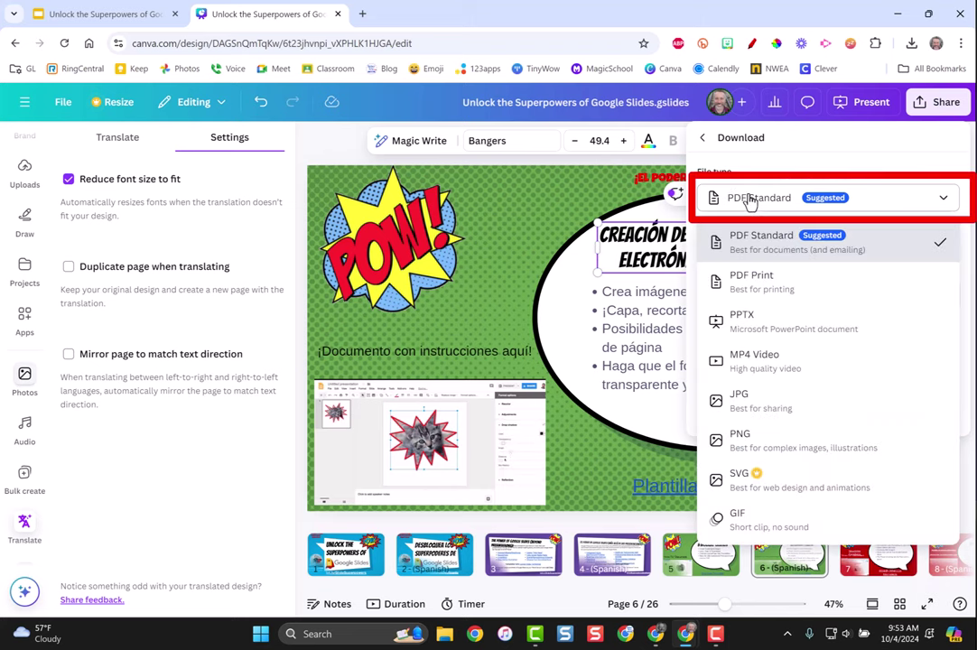
left_click(759, 327)
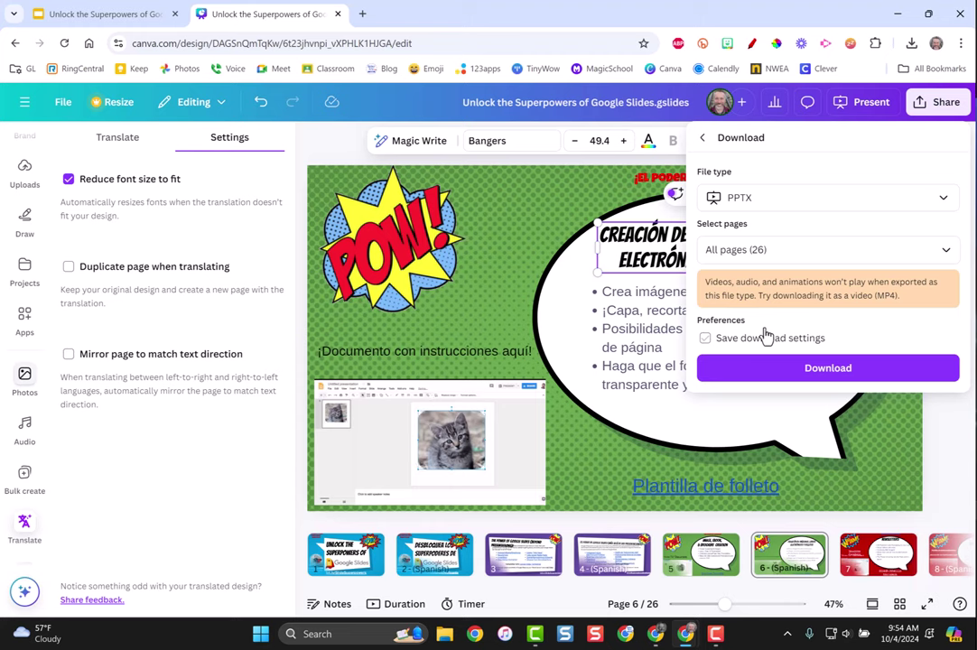
- Make the collaboration link 'Anyone with the link' with Can view, and copy it
left_click(940, 102)
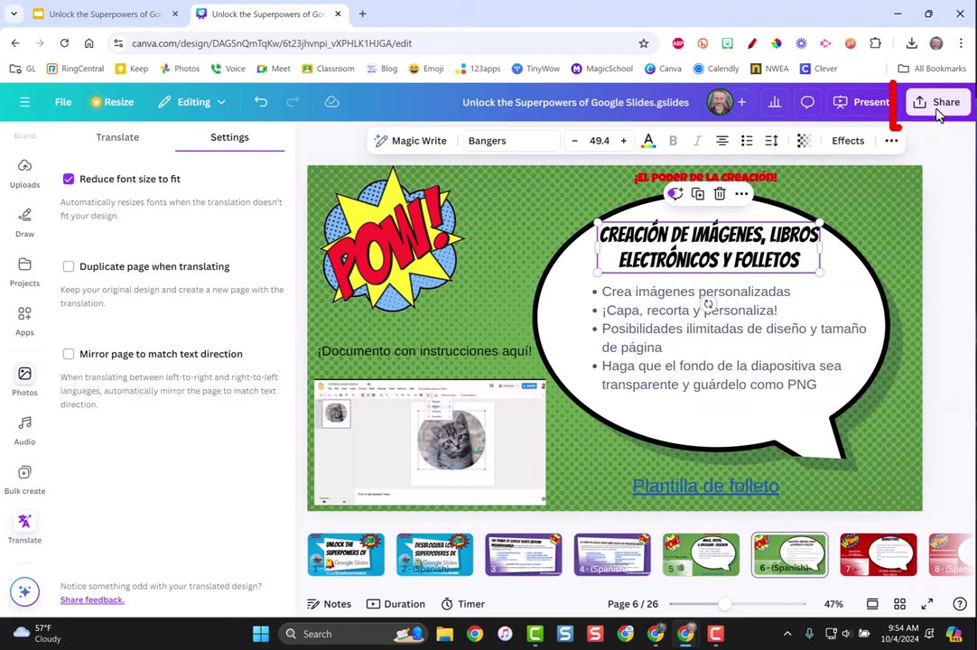
left_click(945, 105)
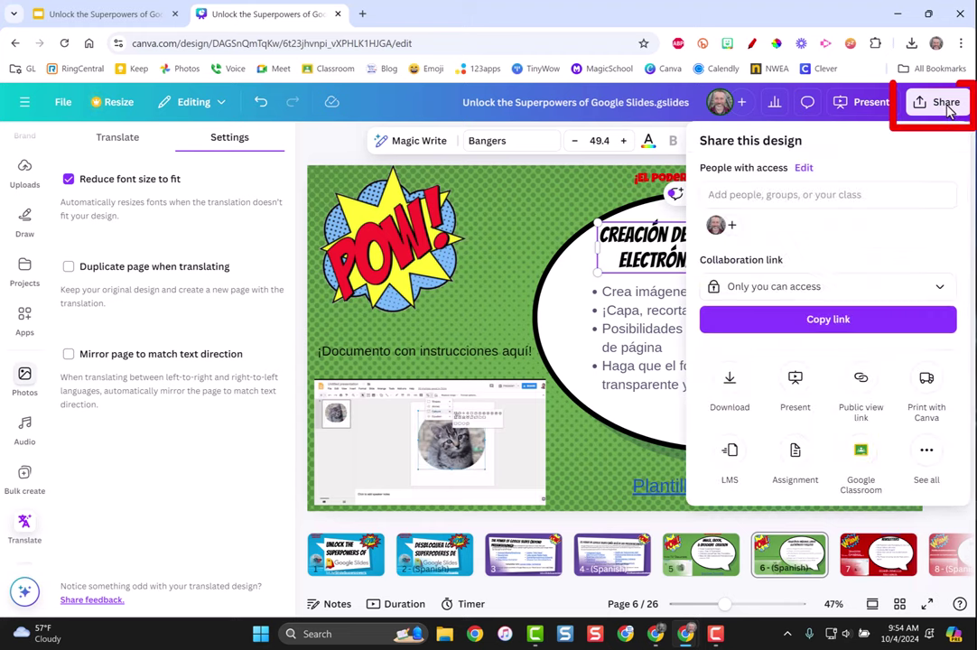
left_click(900, 291)
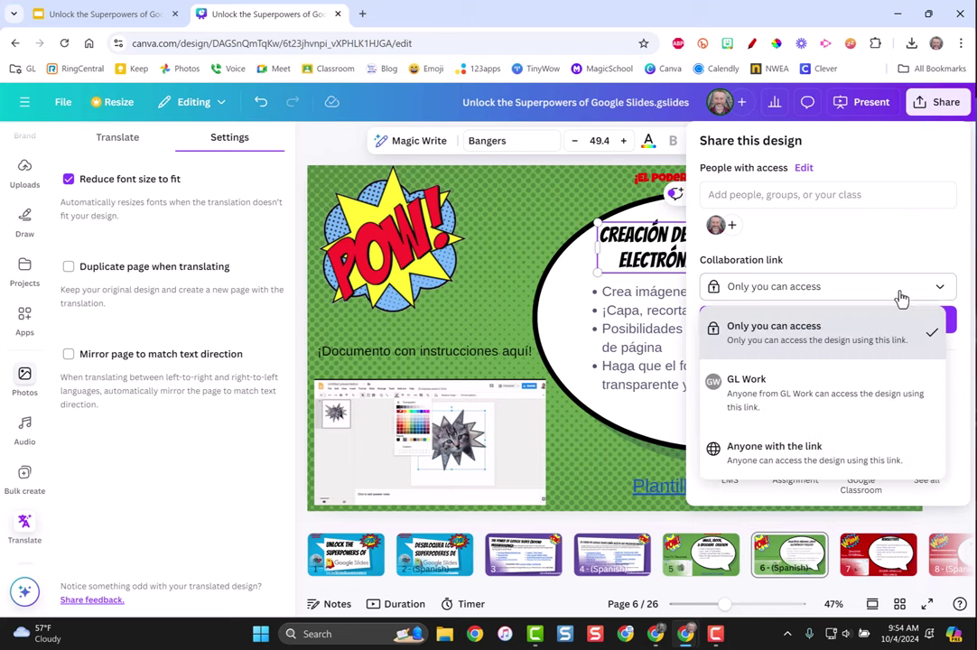
left_click(795, 457)
left_click(904, 287)
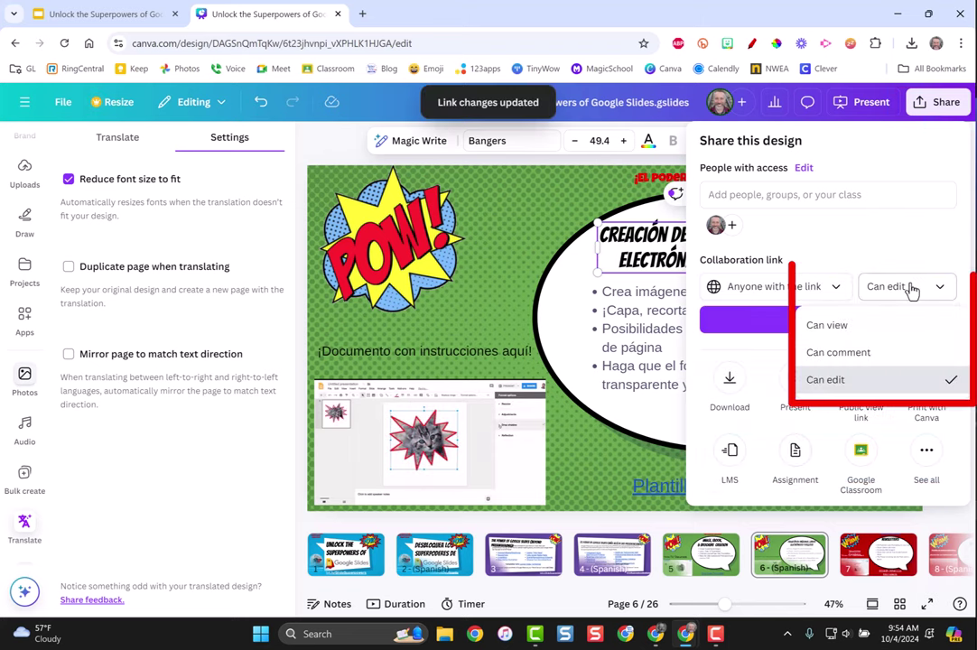
left_click(890, 331)
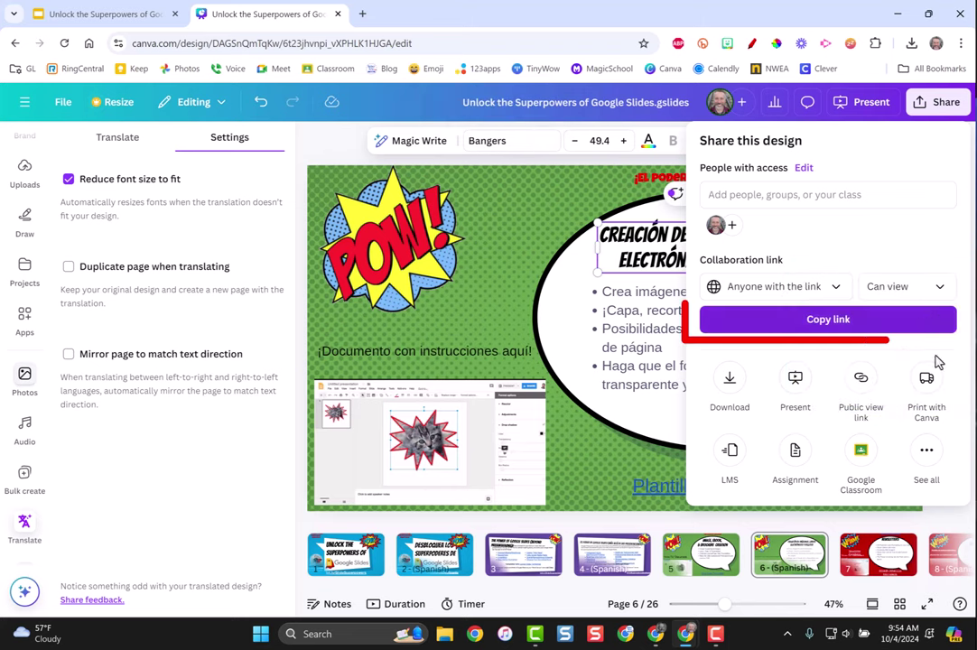
left_click(854, 324)
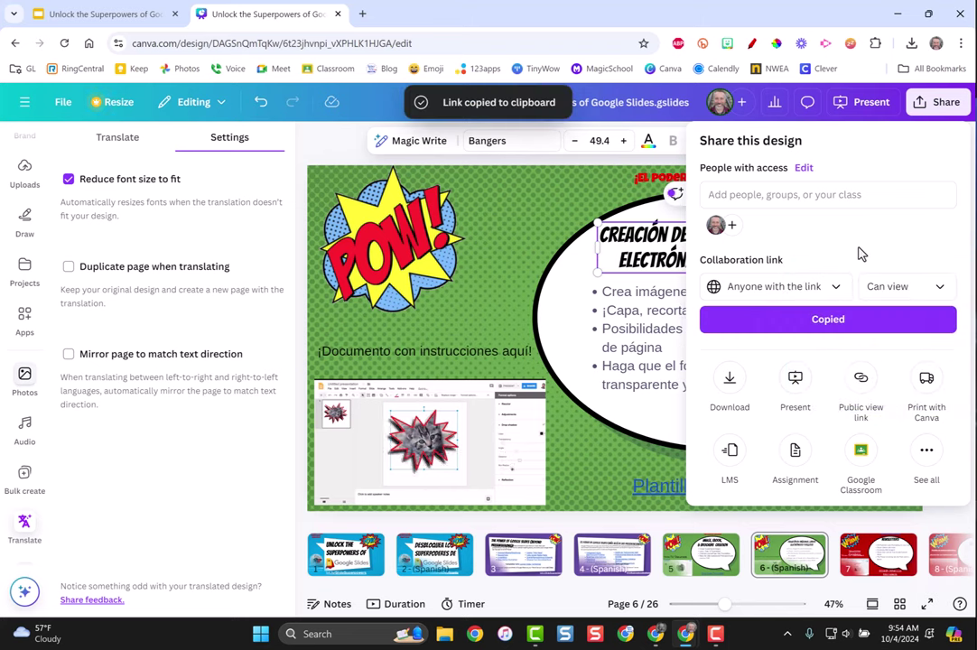